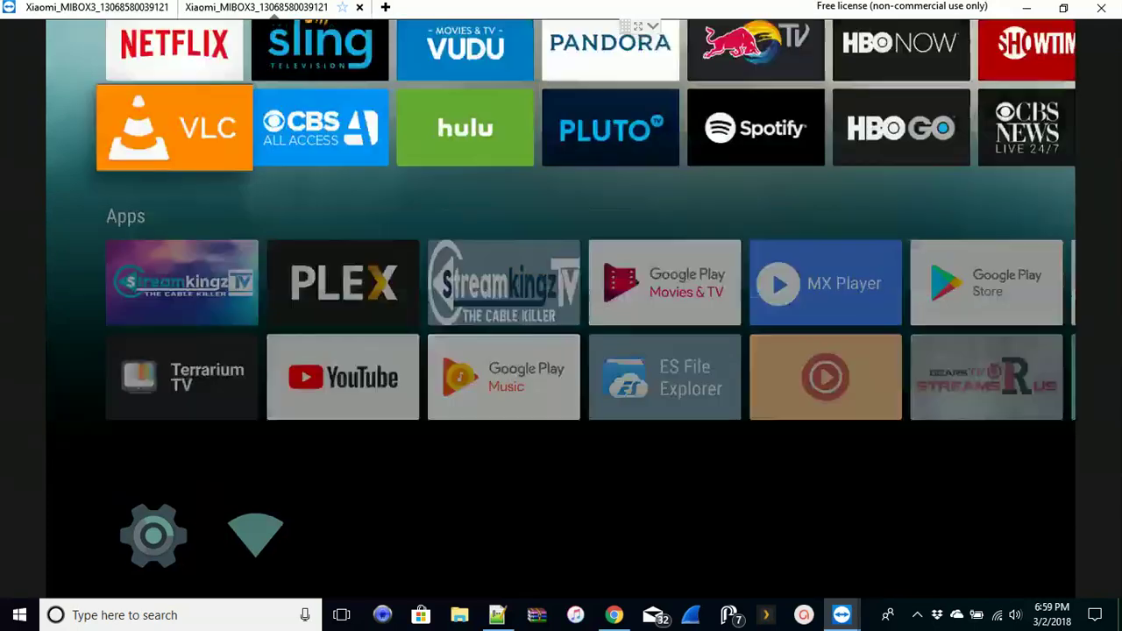
Move focus down into the Apps rows and right onto the ES File Explorer tile.
{"action": "key", "text": "Down"}
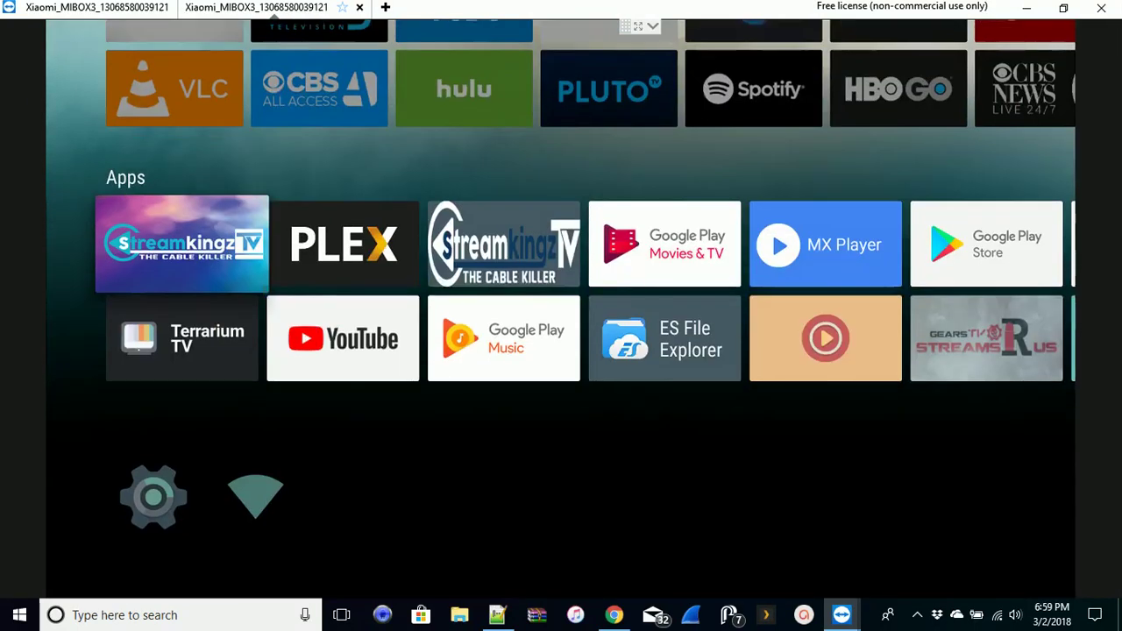
{"action": "key", "text": "Down"}
{"action": "key", "text": "Right"}
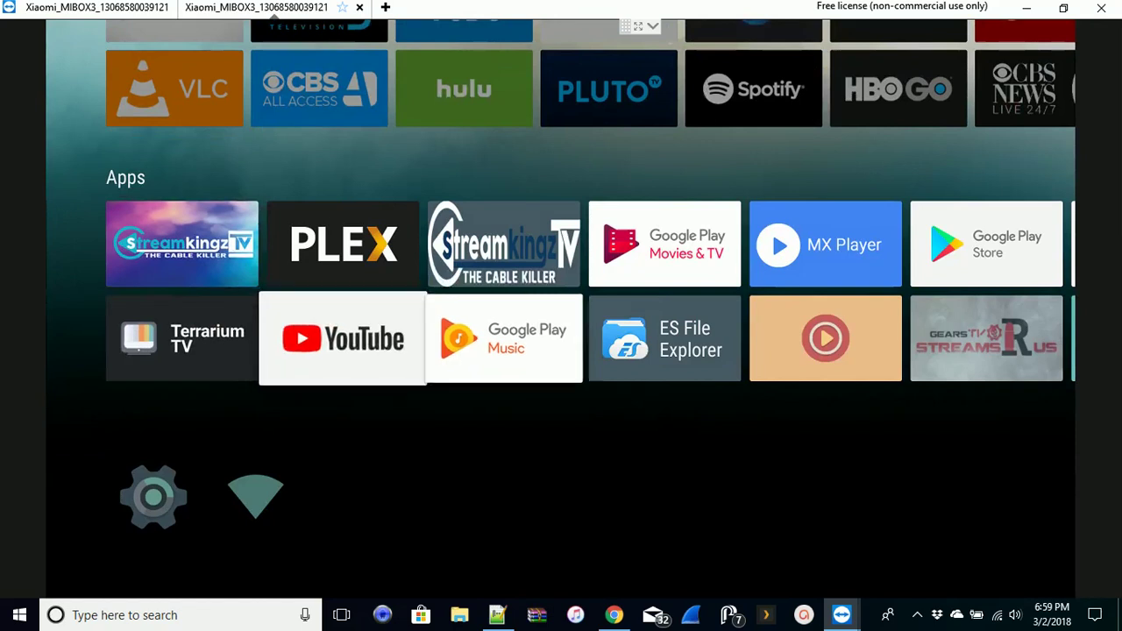
{"action": "key", "text": "Right"}
{"action": "key", "text": "Right"}
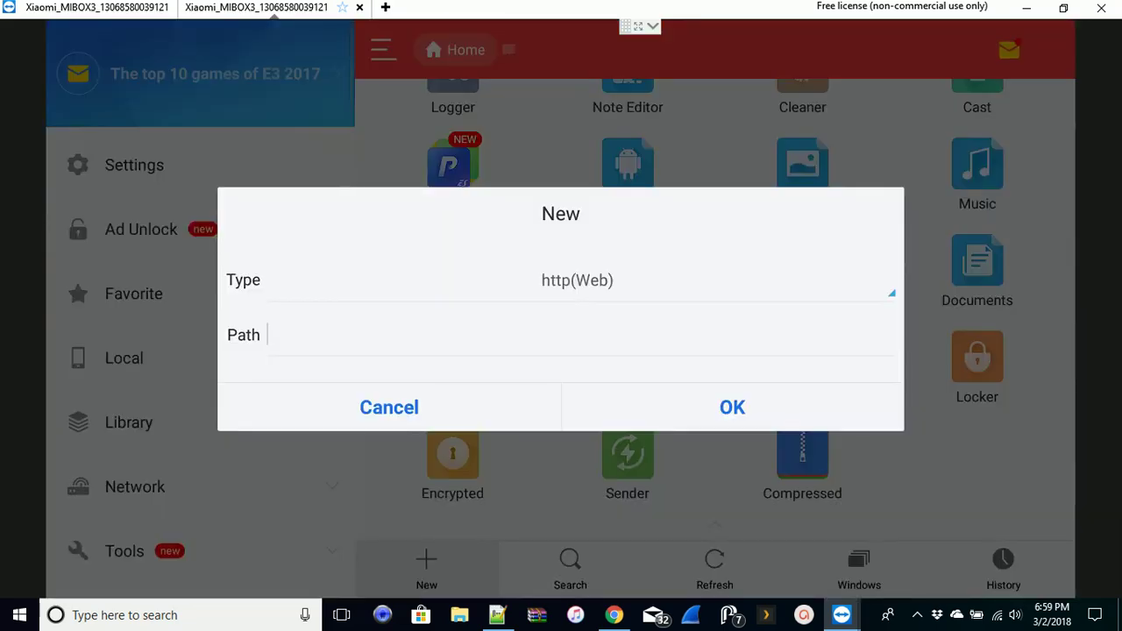
Cancel the New dialog and reopen it from the bottom-bar New button, with the keyboard up for Path.
{"action": "key", "text": "Escape"}
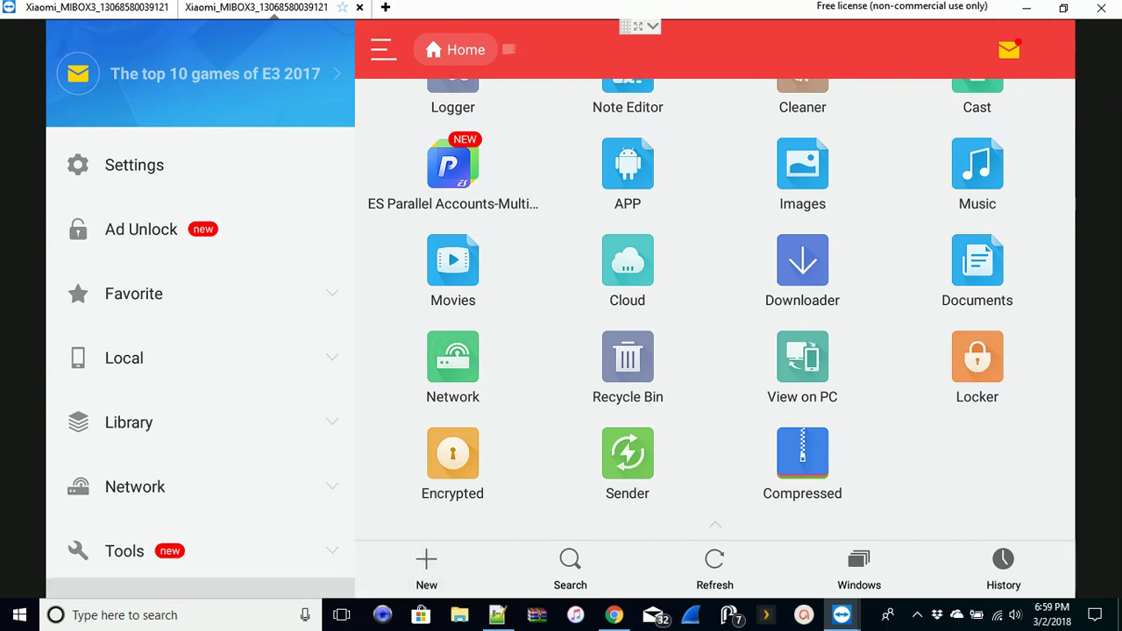
{"action": "key", "text": "Up"}
{"action": "key", "text": "Right"}
{"action": "key", "text": "Down"}
{"action": "key", "text": "Left"}
{"action": "key", "text": "Left"}
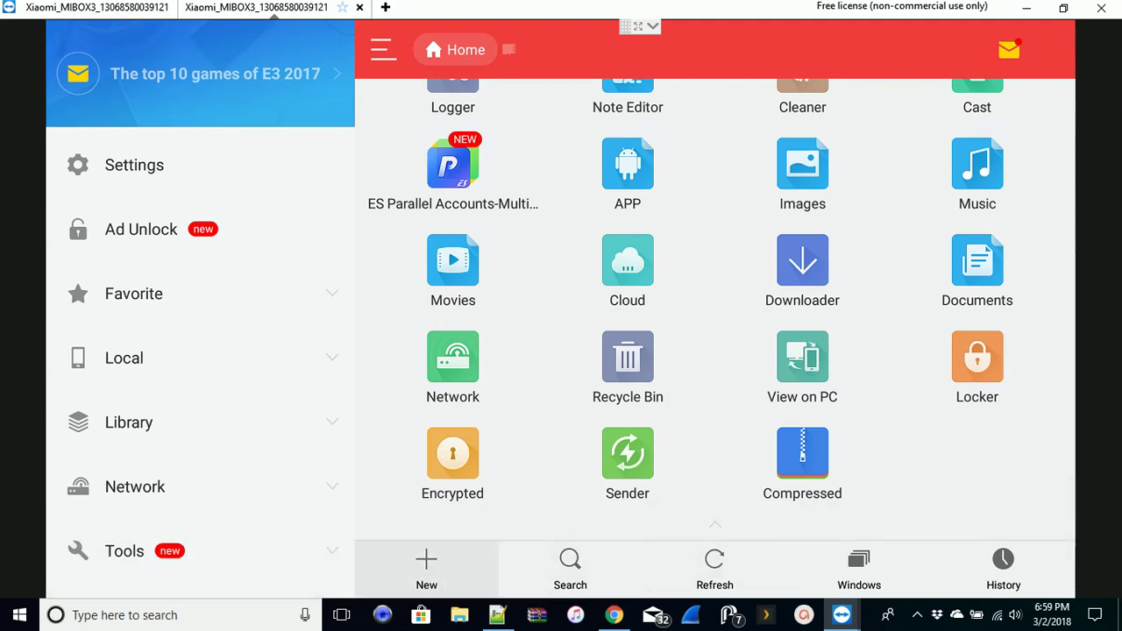
{"action": "key", "text": "Return"}
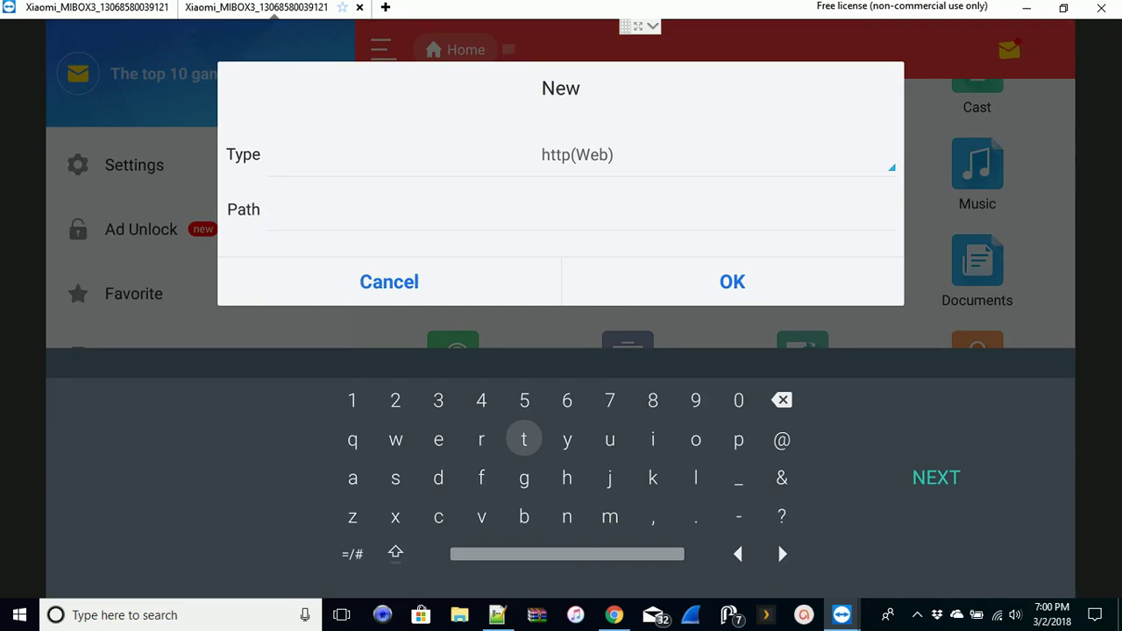
{"action": "key", "text": "Right"}
{"action": "key", "text": "Right"}
{"action": "key", "text": "Down"}
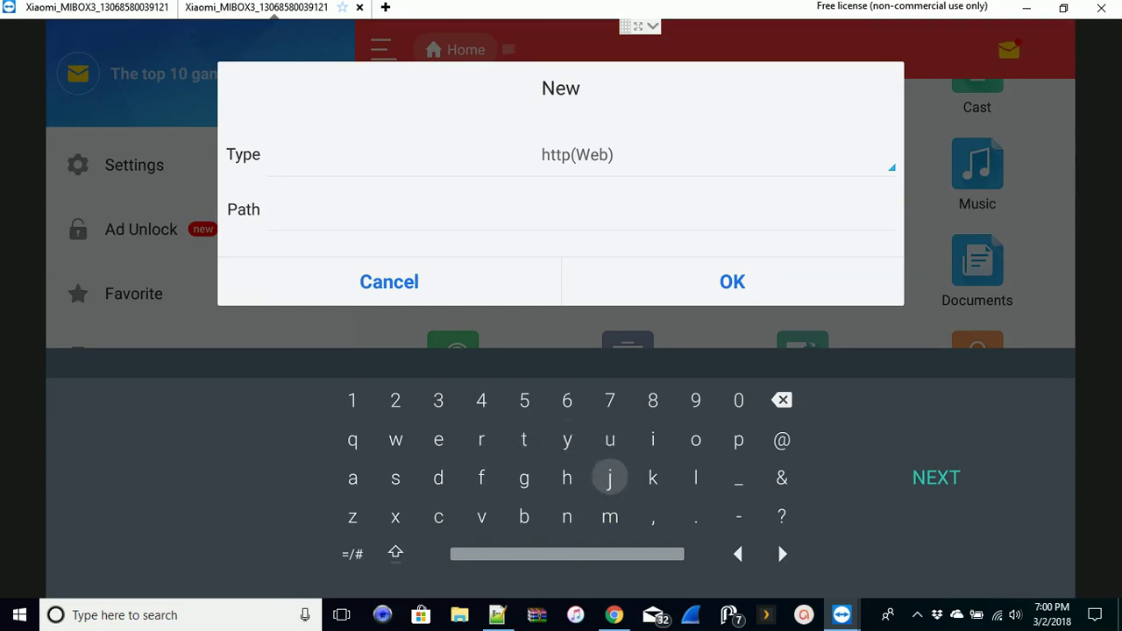
{"action": "key", "text": "Left"}
{"action": "key", "text": "Return"}
{"action": "key", "text": "Up"}
{"action": "key", "text": "Left"}
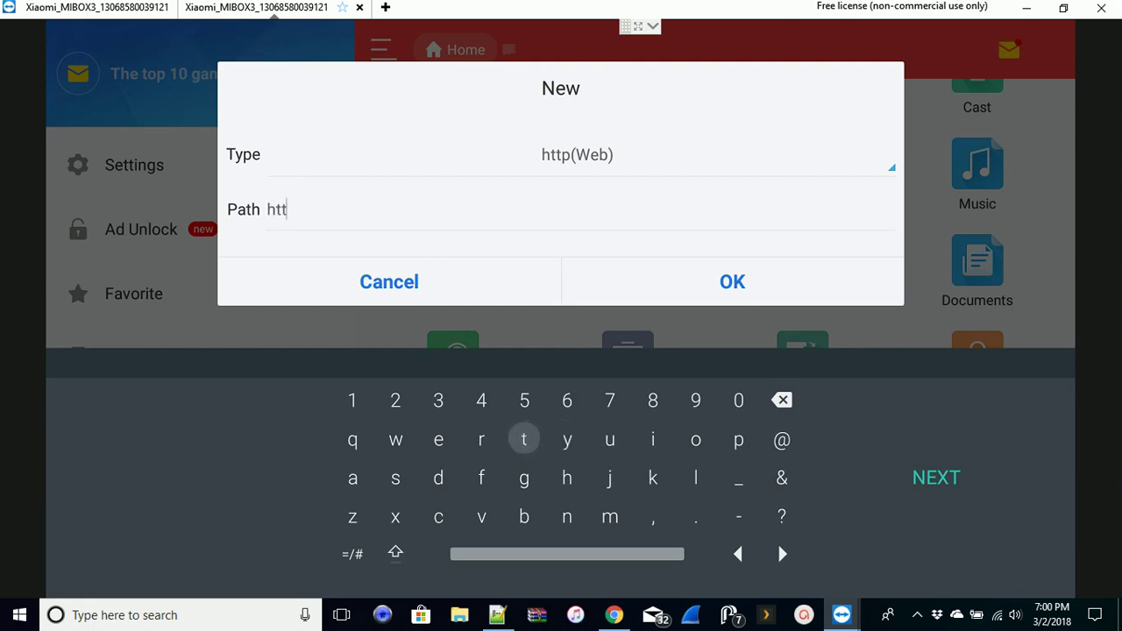
{"action": "key", "text": "Right"}
{"action": "key", "text": "Right"}
{"action": "key", "text": "Right"}
{"action": "key", "text": "Right"}
{"action": "key", "text": "Right"}
{"action": "key", "text": "Return"}
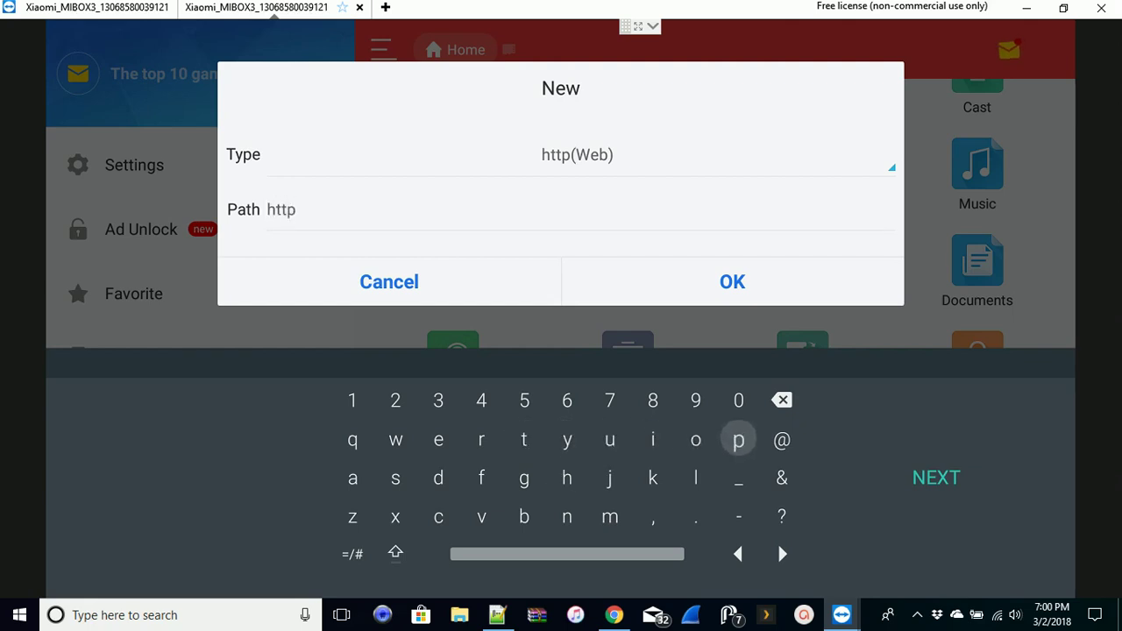
{"action": "key", "text": "Down"}
{"action": "key", "text": "Down"}
{"action": "key", "text": "Left"}
{"action": "key", "text": "Left"}
{"action": "key", "text": "Left"}
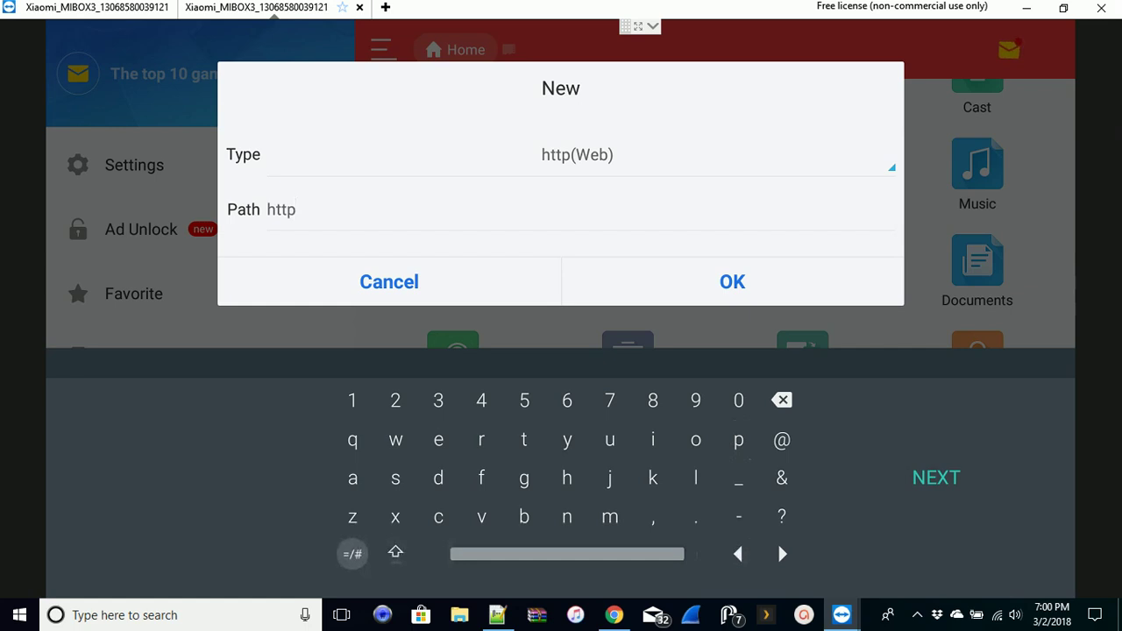
{"action": "key", "text": "Return"}
{"action": "key", "text": "Up"}
{"action": "key", "text": "Up"}
{"action": "key", "text": "Right"}
{"action": "key", "text": "Right"}
{"action": "key", "text": "Right"}
{"action": "key", "text": "Right"}
{"action": "key", "text": "Right"}
{"action": "key", "text": "Right"}
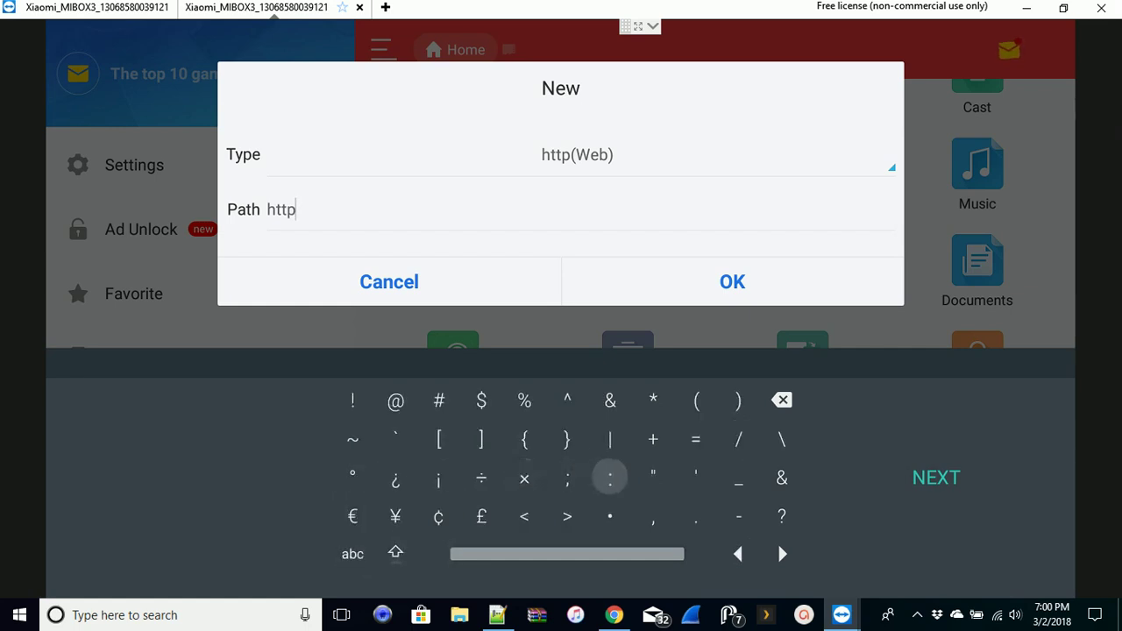
{"action": "key", "text": "Return"}
{"action": "key", "text": "Up"}
{"action": "key", "text": "Right"}
{"action": "key", "text": "Right"}
{"action": "key", "text": "Right"}
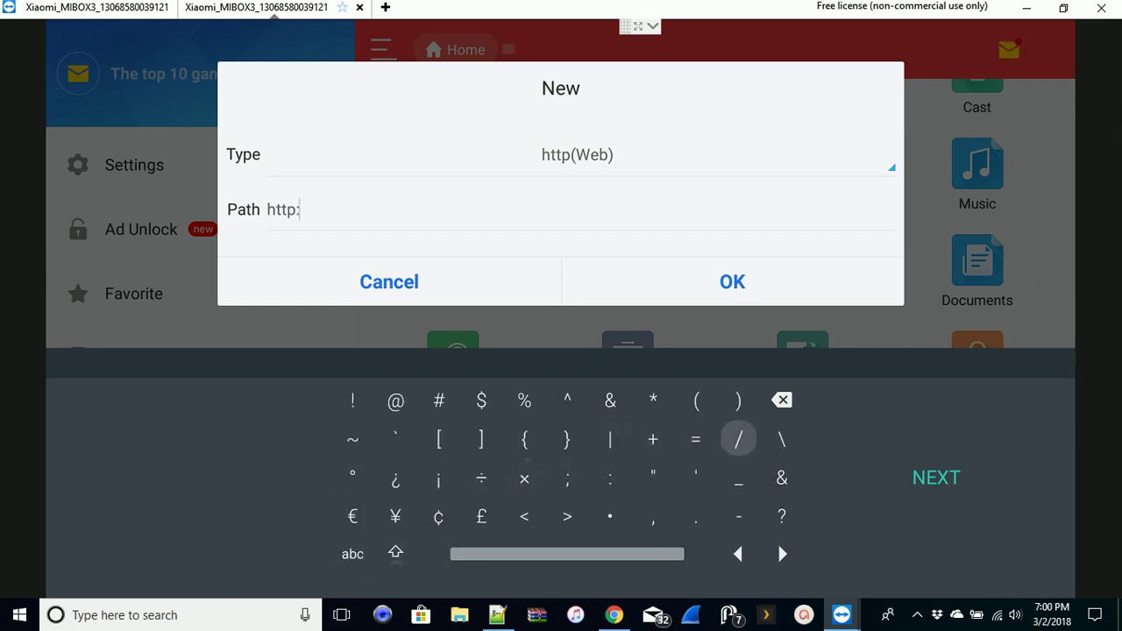
{"action": "key", "text": "Return"}
{"action": "key", "text": "Return"}
{"action": "key", "text": "Left"}
{"action": "key", "text": "Left"}
{"action": "key", "text": "Left"}
{"action": "key", "text": "Left"}
{"action": "key", "text": "Left"}
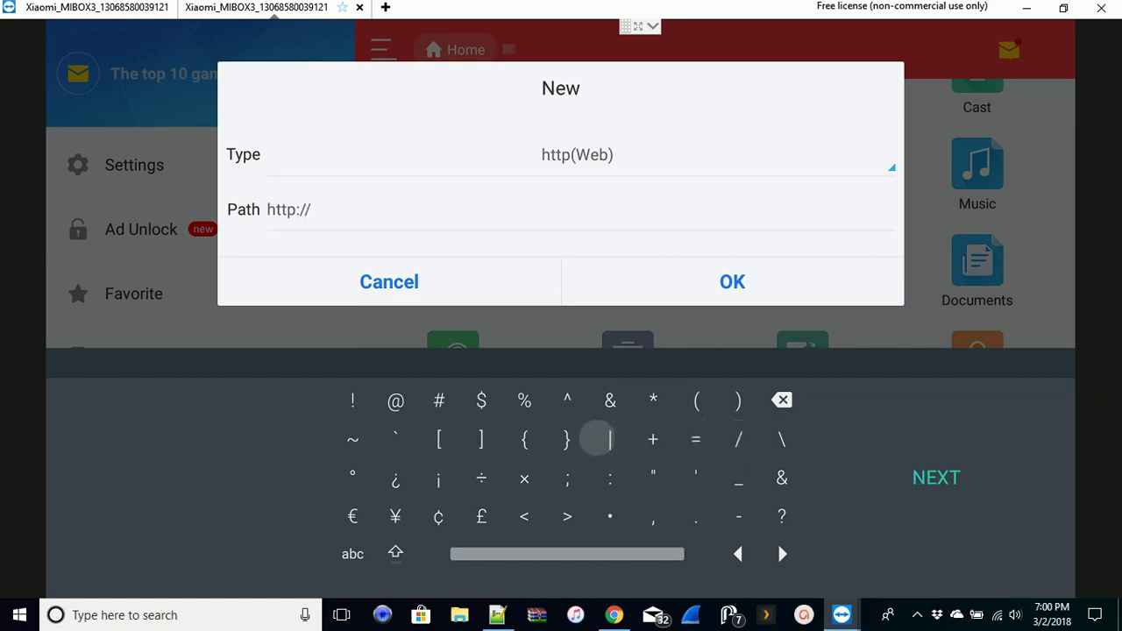
{"action": "key", "text": "Down"}
{"action": "key", "text": "Down"}
{"action": "key", "text": "Down"}
{"action": "key", "text": "Left"}
{"action": "key", "text": "Left"}
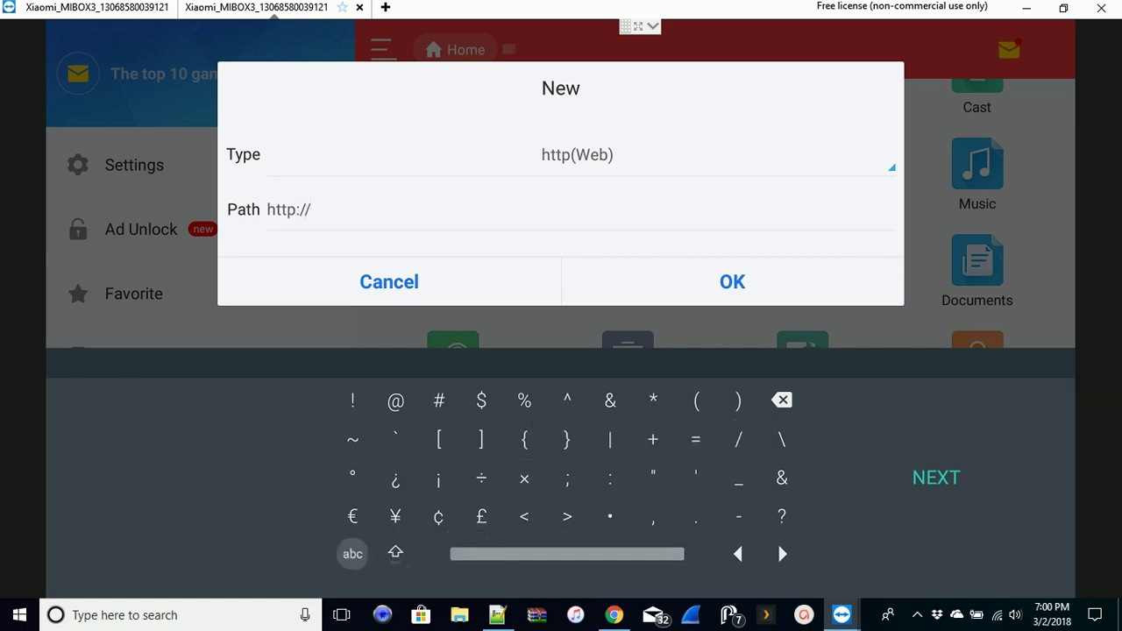
{"action": "key", "text": "Return"}
{"action": "key", "text": "Up"}
{"action": "key", "text": "Right"}
{"action": "key", "text": "Return"}
{"action": "key", "text": "Up"}
{"action": "key", "text": "Right"}
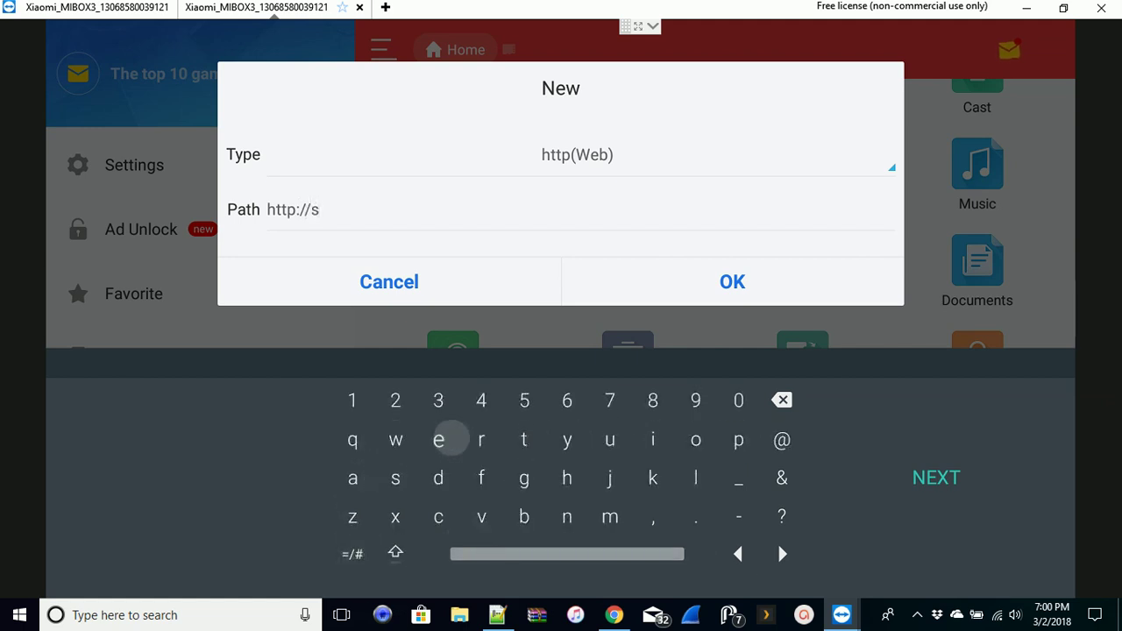
{"action": "key", "text": "Right"}
{"action": "key", "text": "Right"}
{"action": "key", "text": "Return"}
{"action": "key", "text": "Left"}
{"action": "key", "text": "Return"}
{"action": "key", "text": "Left"}
{"action": "key", "text": "Left"}
{"action": "key", "text": "Left"}
{"action": "key", "text": "Down"}
{"action": "key", "text": "Return"}
{"action": "key", "text": "Right"}
{"action": "key", "text": "Right"}
{"action": "key", "text": "Right"}
{"action": "key", "text": "Right"}
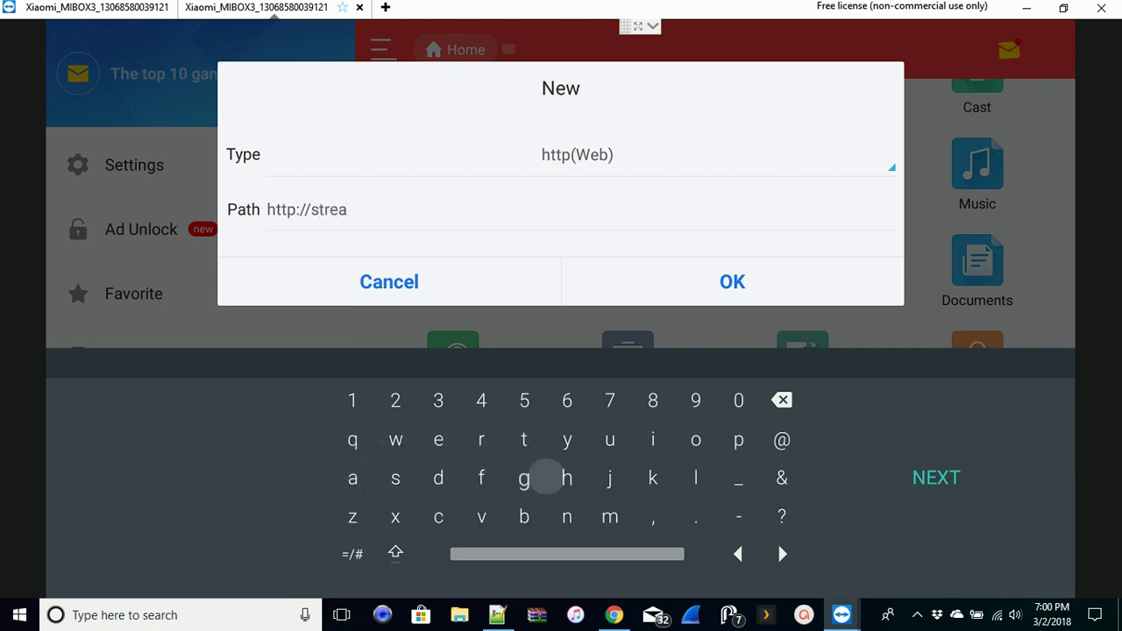
{"action": "key", "text": "Right"}
{"action": "key", "text": "Down"}
{"action": "key", "text": "Return"}
{"action": "key", "text": "Up"}
{"action": "key", "text": "Right"}
{"action": "key", "text": "Return"}
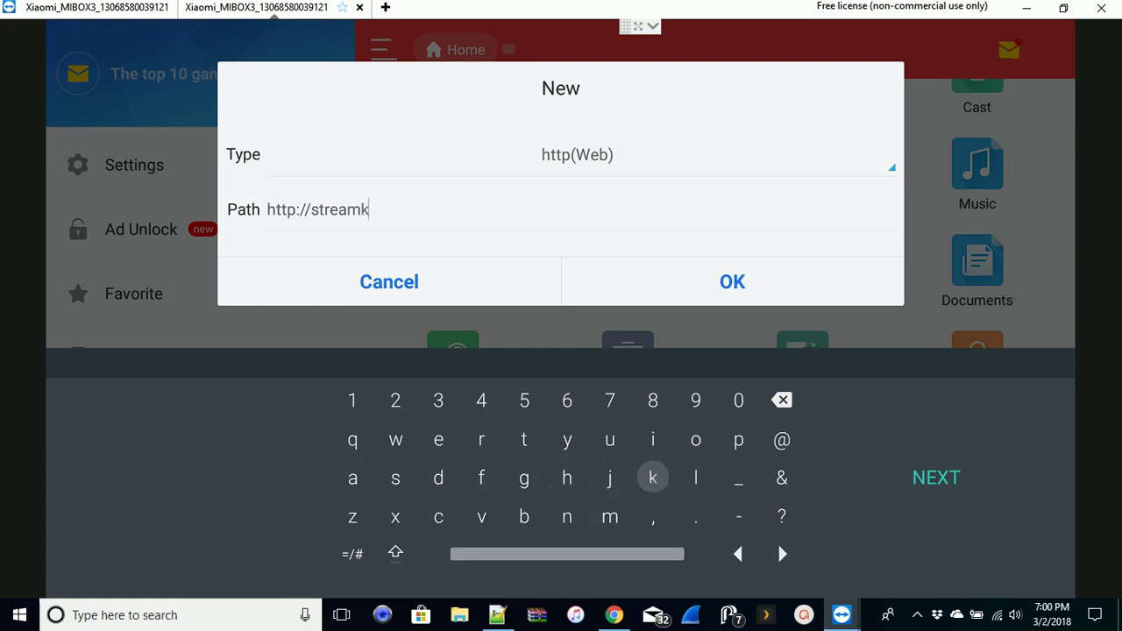
{"action": "key", "text": "Up"}
{"action": "key", "text": "Return"}
{"action": "key", "text": "Left"}
{"action": "key", "text": "Left"}
{"action": "key", "text": "Down"}
{"action": "key", "text": "Down"}
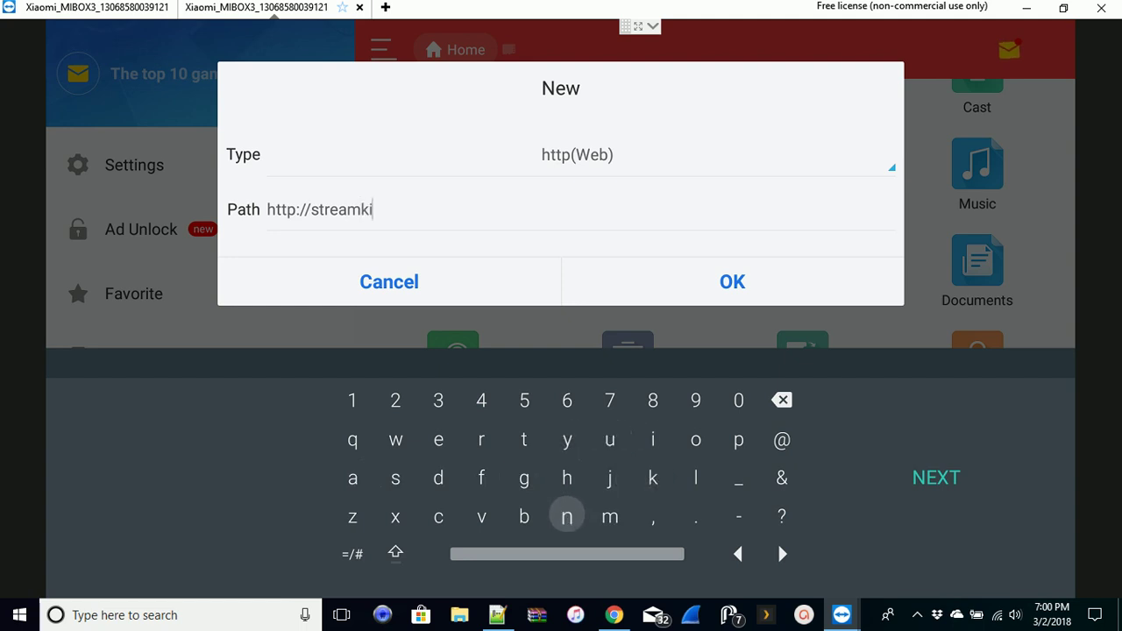
{"action": "key", "text": "Return"}
{"action": "key", "text": "Up"}
{"action": "key", "text": "Left"}
{"action": "key", "text": "Left"}
{"action": "key", "text": "Left"}
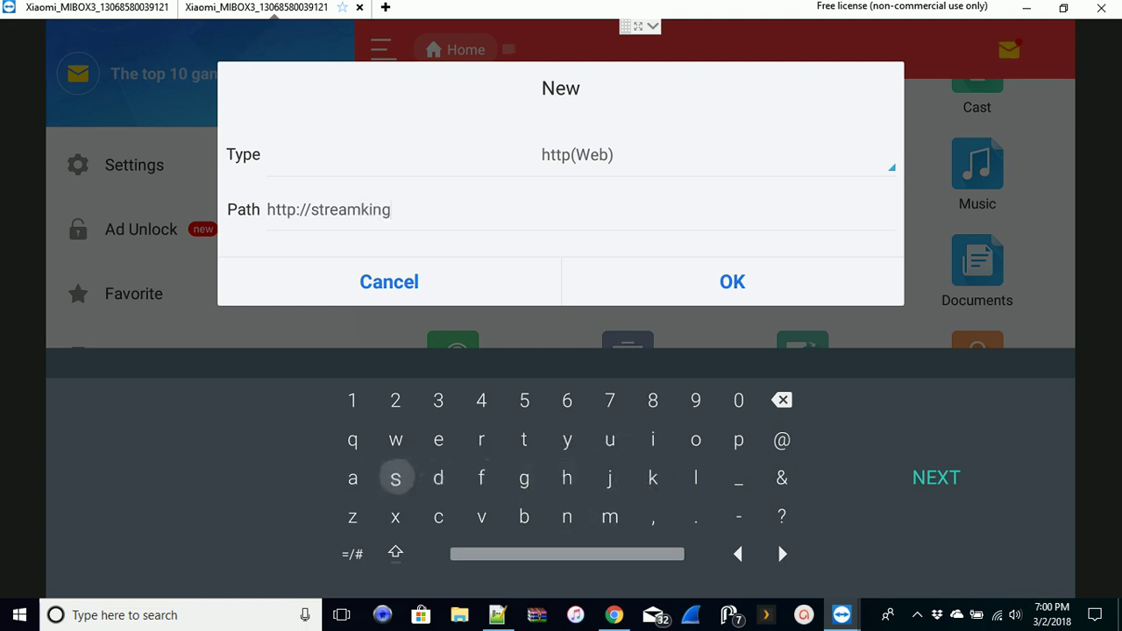
{"action": "key", "text": "Down"}
{"action": "key", "text": "Left"}
{"action": "key", "text": "Return"}
{"action": "key", "text": "Up"}
{"action": "key", "text": "Up"}
Continue the address with 'tv.info', closing a Facebook notification that popped up.
{"action": "key", "text": "Right"}
{"action": "key", "text": "Right"}
{"action": "key", "text": "Right"}
{"action": "key", "text": "Right"}
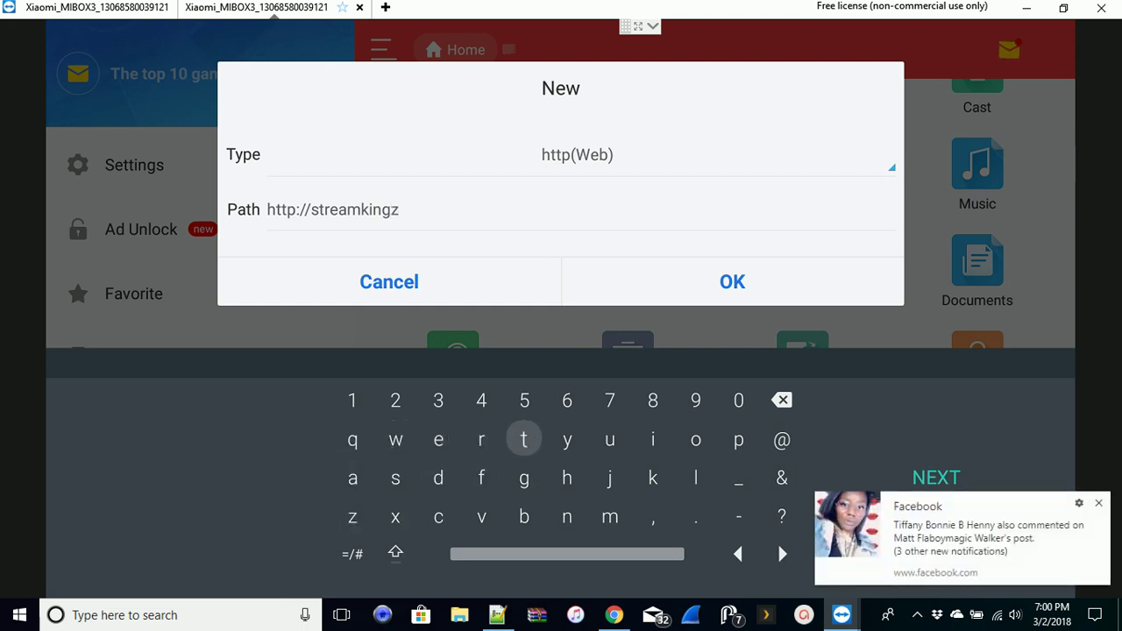
{"action": "key", "text": "Return"}
{"action": "key", "text": "Down"}
{"action": "key", "text": "Down"}
{"action": "key", "text": "Left"}
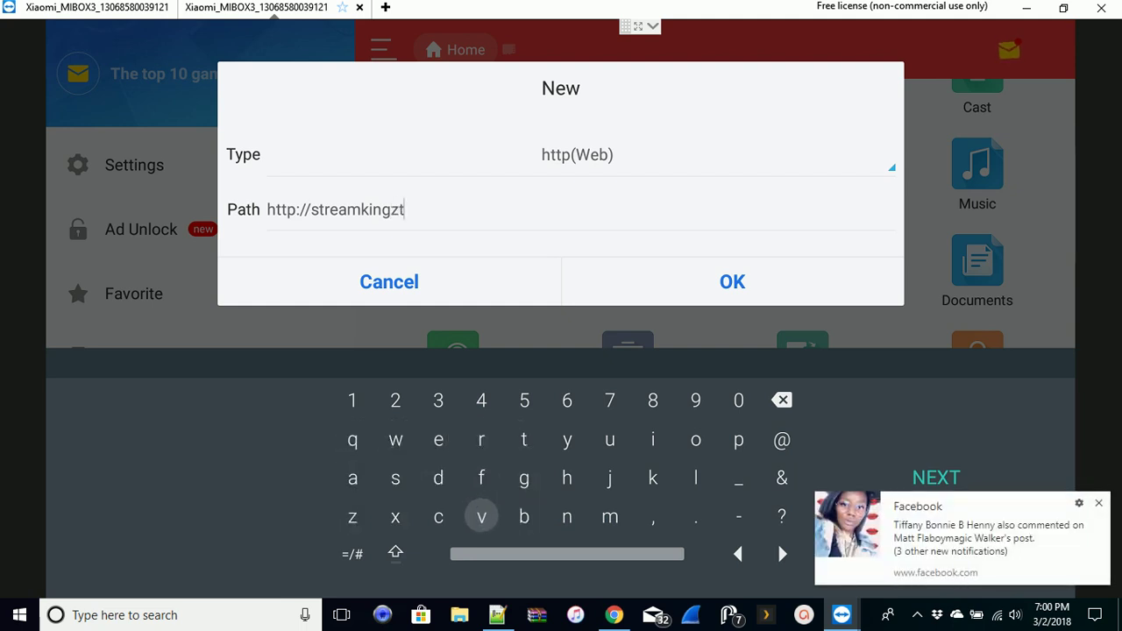
{"action": "key", "text": "Return"}
{"action": "left_click", "coordinate": [1098, 506]}
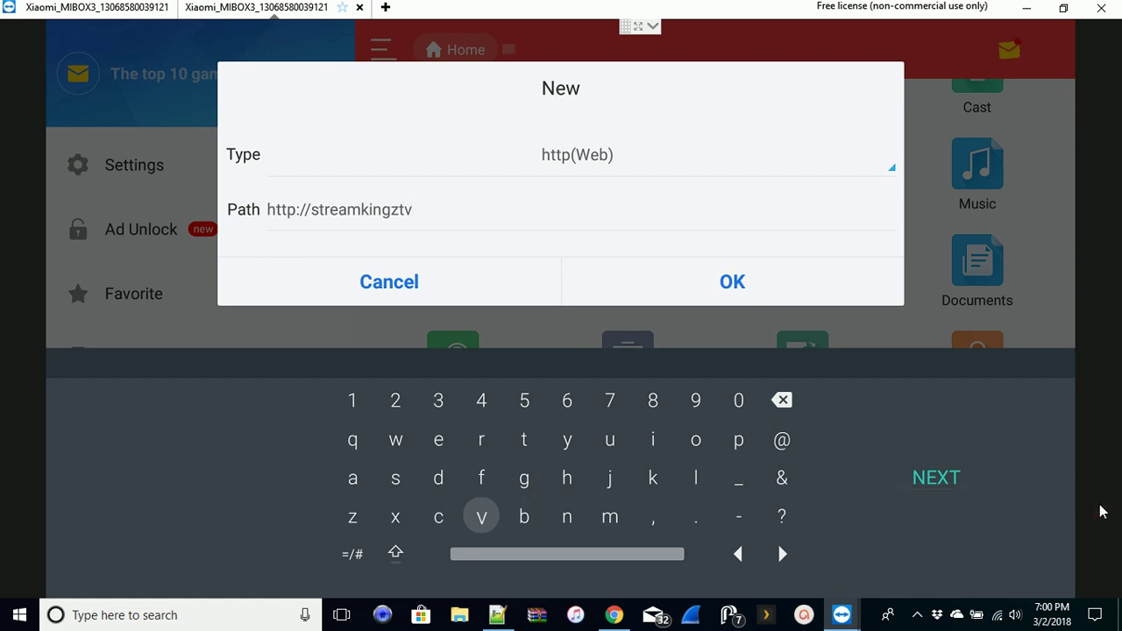
{"action": "key", "text": "Up"}
{"action": "key", "text": "Right"}
{"action": "key", "text": "Right"}
{"action": "key", "text": "Up"}
{"action": "key", "text": "Right"}
{"action": "key", "text": "Right"}
{"action": "key", "text": "Right"}
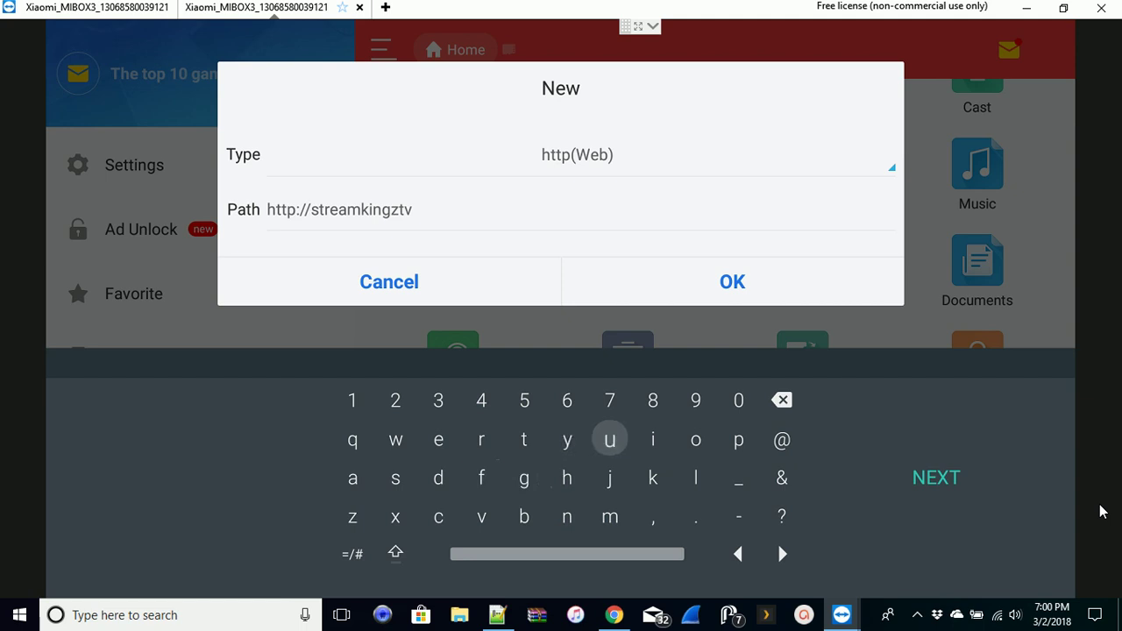
{"action": "key", "text": "Left"}
{"action": "key", "text": "Down"}
{"action": "key", "text": "Down"}
{"action": "key", "text": "Right"}
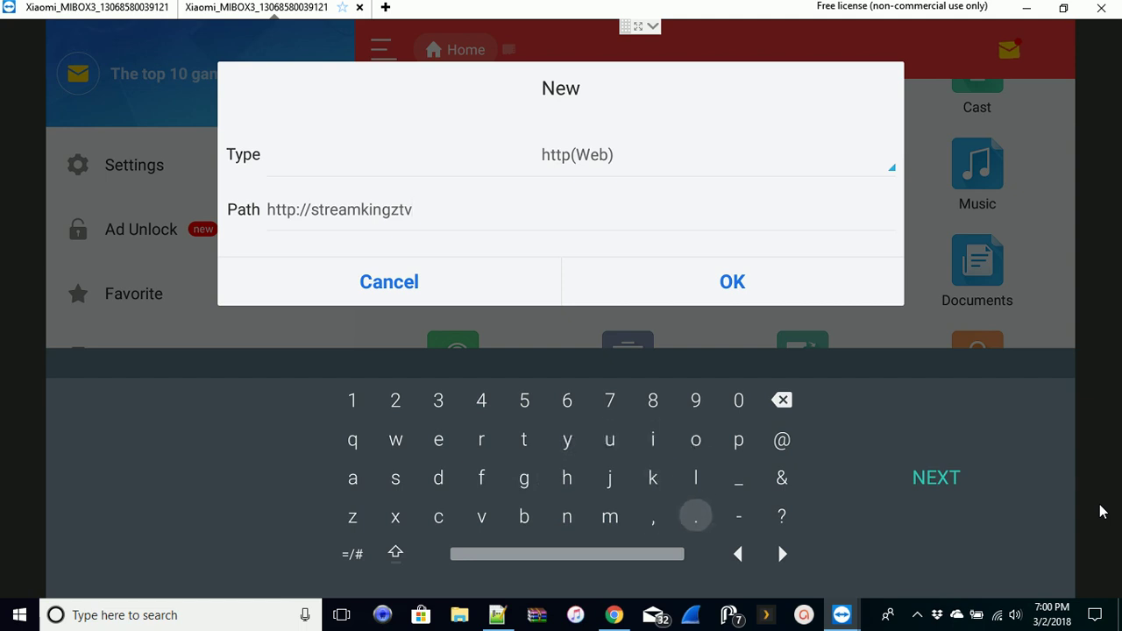
{"action": "key", "text": "Return"}
{"action": "key", "text": "Up"}
{"action": "key", "text": "Up"}
{"action": "key", "text": "Left"}
{"action": "key", "text": "Return"}
{"action": "key", "text": "Left"}
{"action": "key", "text": "Left"}
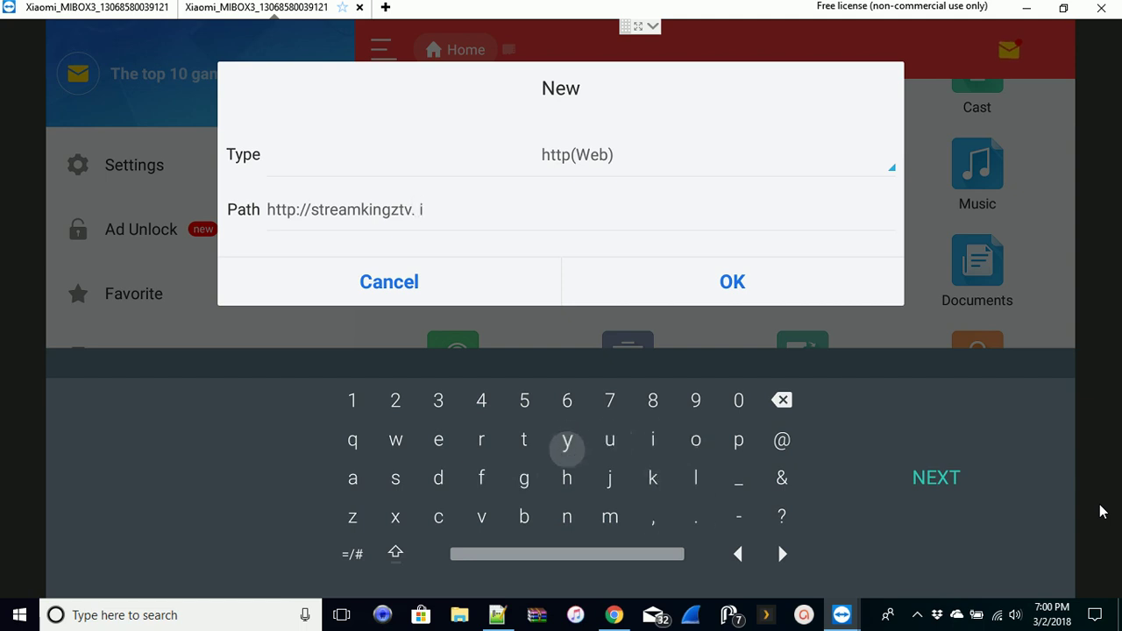
{"action": "key", "text": "Down"}
{"action": "key", "text": "Down"}
{"action": "key", "text": "Return"}
{"action": "key", "text": "Up"}
{"action": "key", "text": "Left"}
{"action": "key", "text": "Left"}
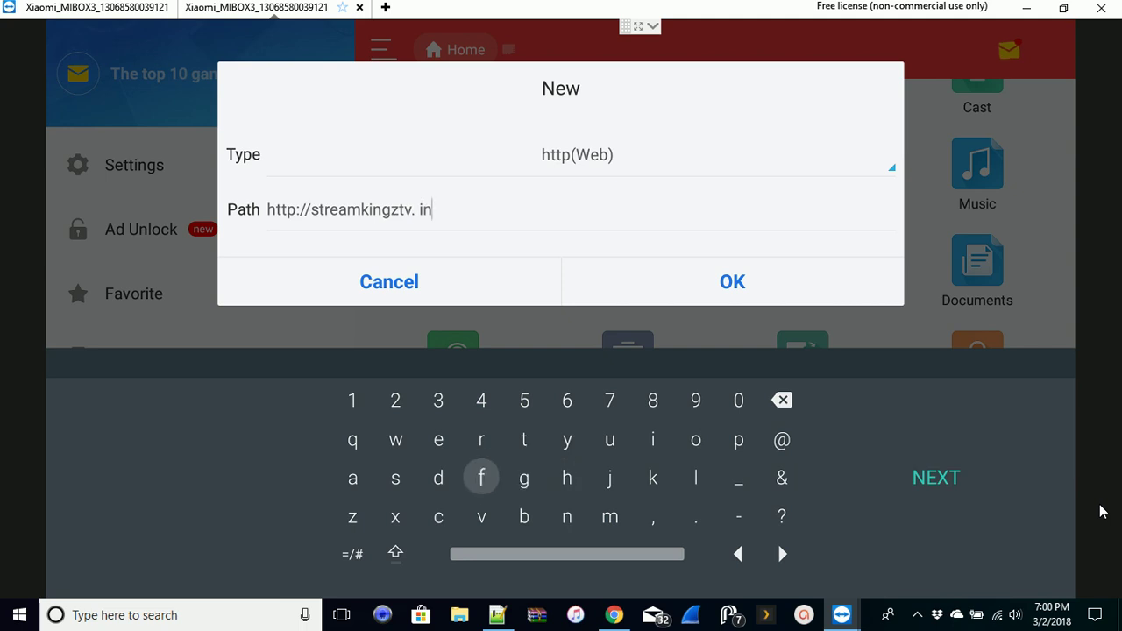
{"action": "key", "text": "Return"}
{"action": "key", "text": "Up"}
{"action": "key", "text": "Right"}
{"action": "key", "text": "Right"}
{"action": "key", "text": "Right"}
{"action": "key", "text": "Right"}
{"action": "key", "text": "Right"}
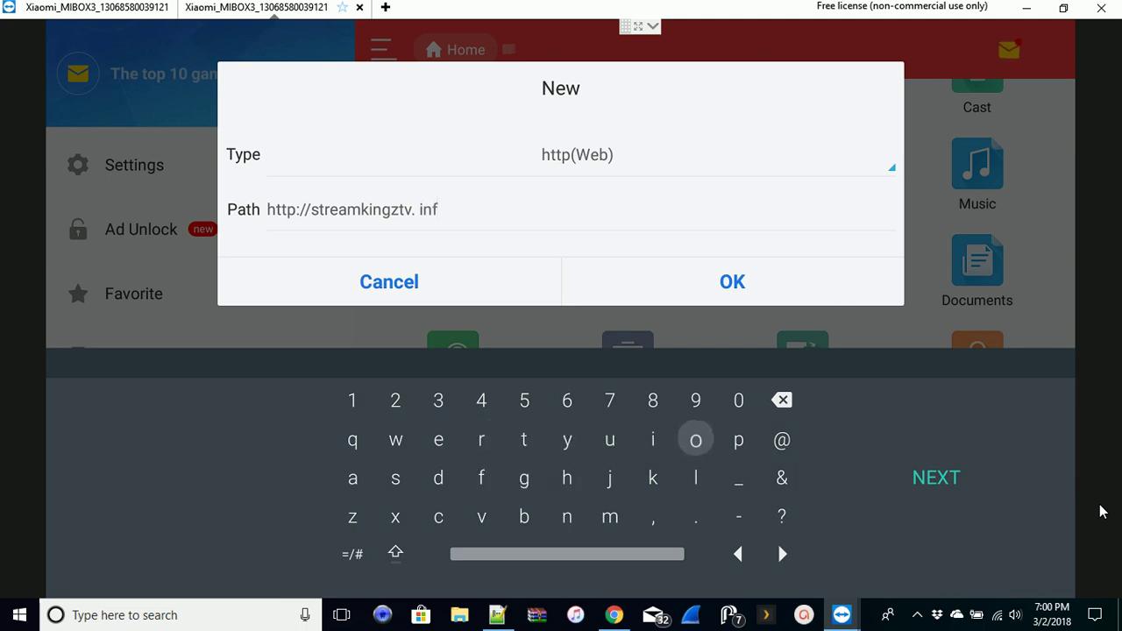
{"action": "key", "text": "Return"}
{"action": "key", "text": "Down"}
{"action": "key", "text": "Down"}
{"action": "key", "text": "Down"}
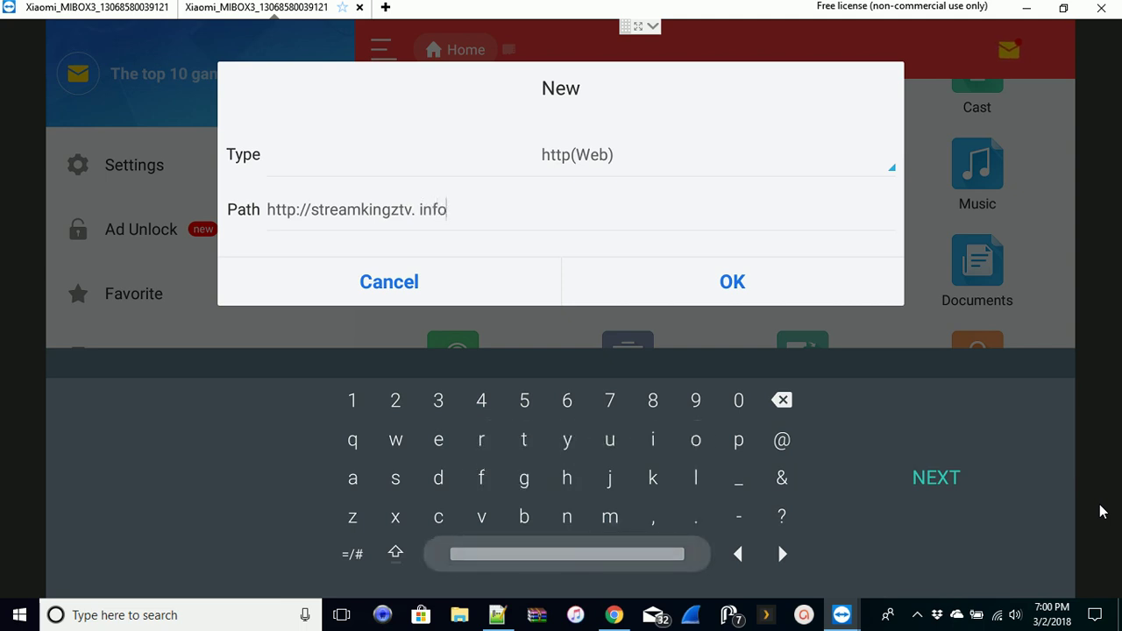
Remove the stray space before 'info' in the address.
{"action": "key", "text": "Right"}
{"action": "key", "text": "Return"}
{"action": "key", "text": "Return"}
{"action": "key", "text": "Return"}
{"action": "key", "text": "Return"}
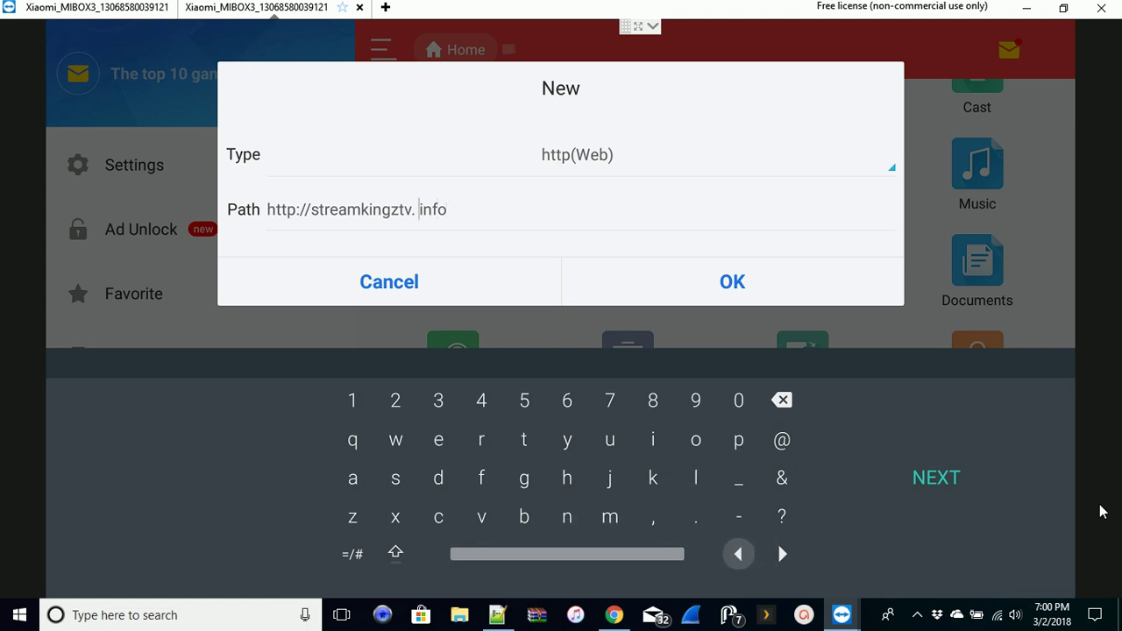
{"action": "key", "text": "Up"}
{"action": "key", "text": "Up"}
{"action": "key", "text": "Up"}
{"action": "key", "text": "Up"}
{"action": "key", "text": "Right"}
{"action": "key", "text": "Return"}
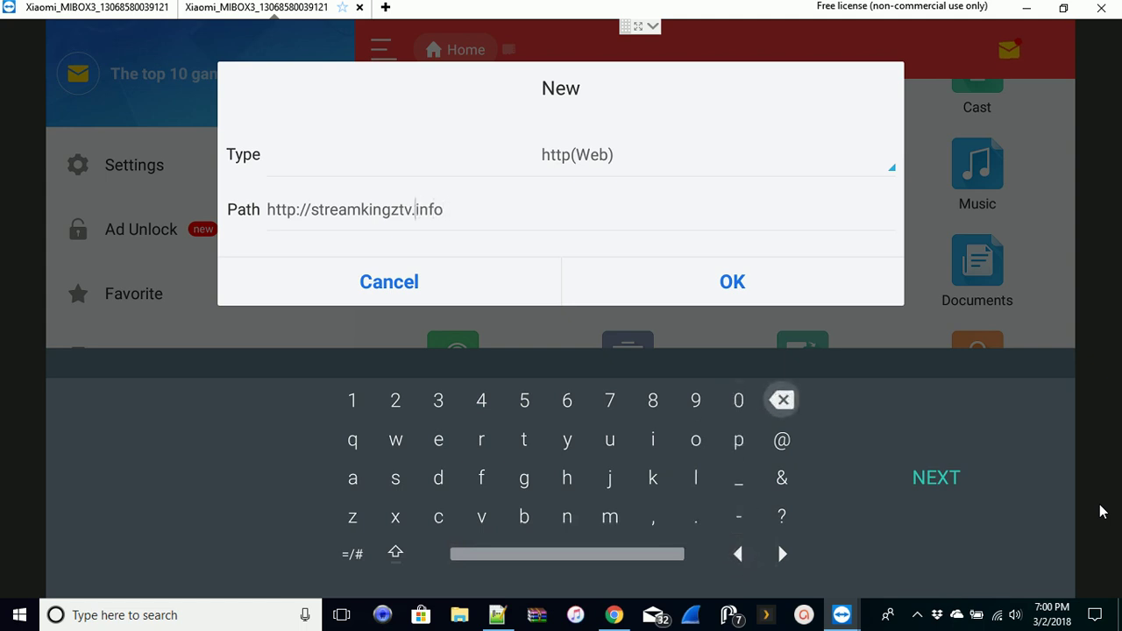
{"action": "key", "text": "Down"}
{"action": "key", "text": "Down"}
{"action": "key", "text": "Down"}
{"action": "key", "text": "Down"}
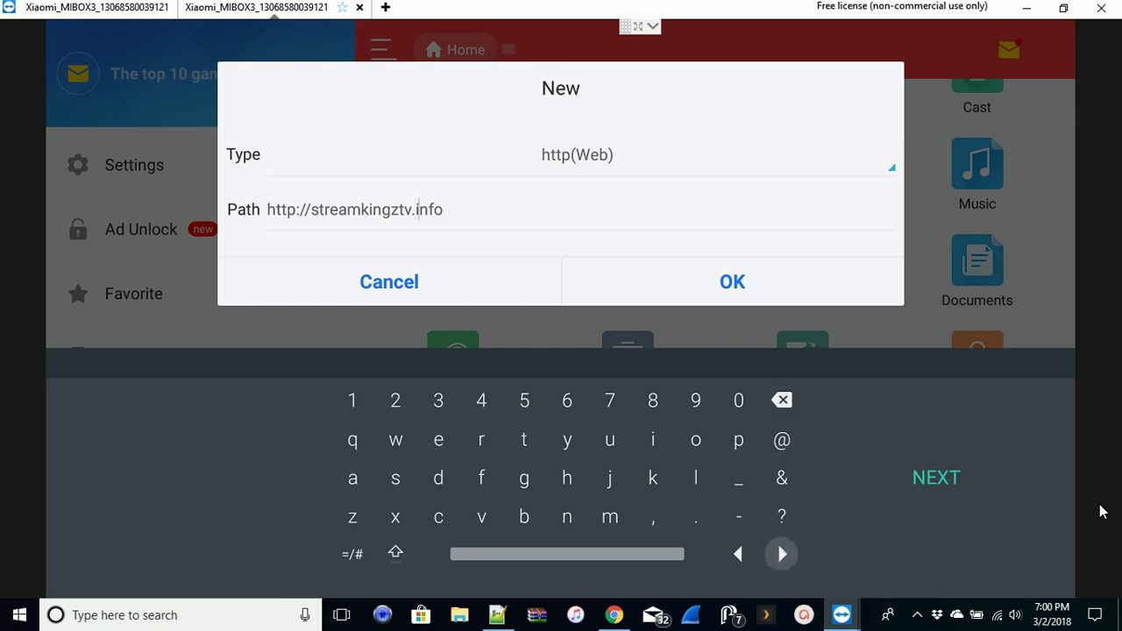
{"action": "key", "text": "Left"}
{"action": "key", "text": "Left"}
{"action": "key", "text": "Left"}
{"action": "key", "text": "Left"}
{"action": "key", "text": "Return"}
{"action": "key", "text": "Up"}
{"action": "key", "text": "Right"}
{"action": "key", "text": "Right"}
{"action": "key", "text": "Right"}
{"action": "key", "text": "Right"}
{"action": "key", "text": "Right"}
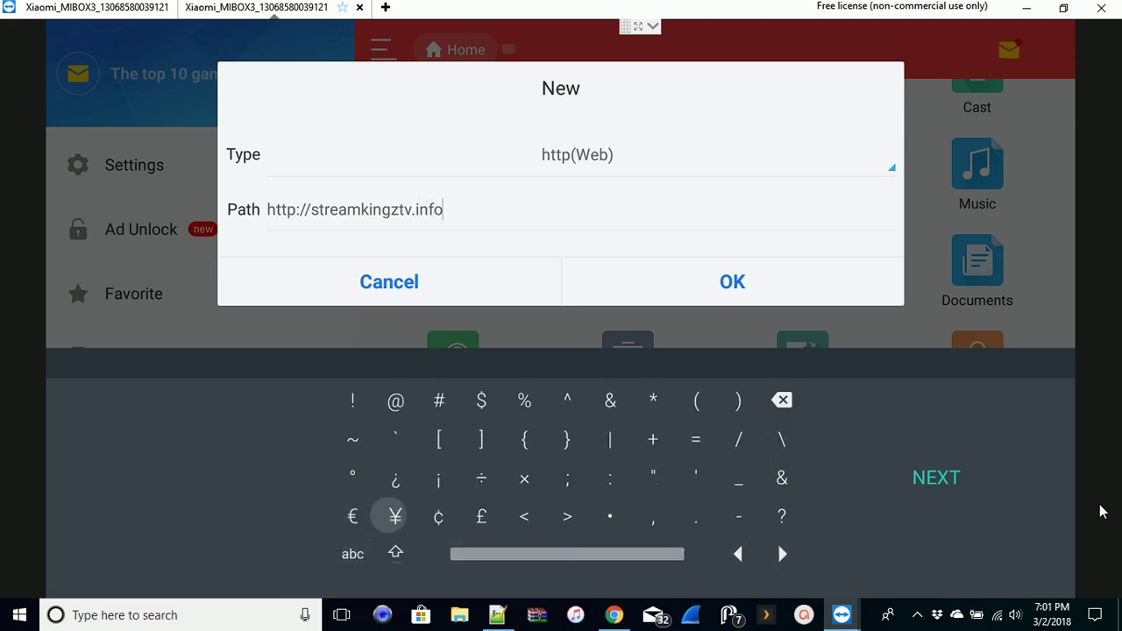
{"action": "key", "text": "Up"}
{"action": "key", "text": "Right"}
{"action": "key", "text": "Right"}
{"action": "key", "text": "Right"}
{"action": "key", "text": "Up"}
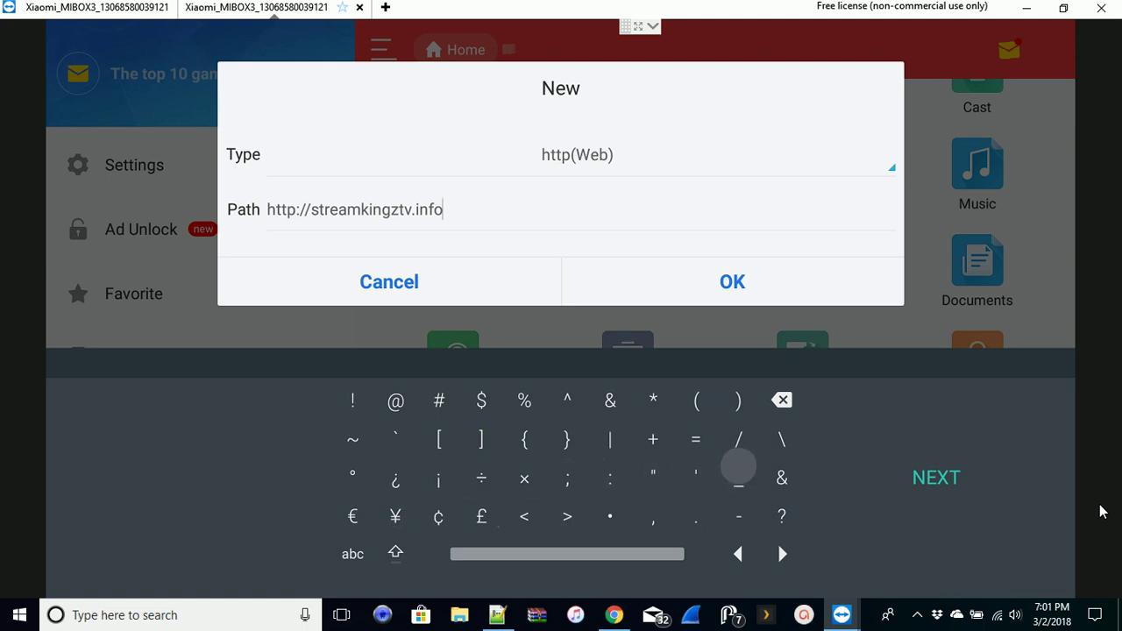
{"action": "key", "text": "Return"}
{"action": "key", "text": "Left"}
{"action": "key", "text": "Left"}
{"action": "key", "text": "Left"}
{"action": "key", "text": "Left"}
{"action": "key", "text": "Left"}
{"action": "key", "text": "Left"}
{"action": "key", "text": "Left"}
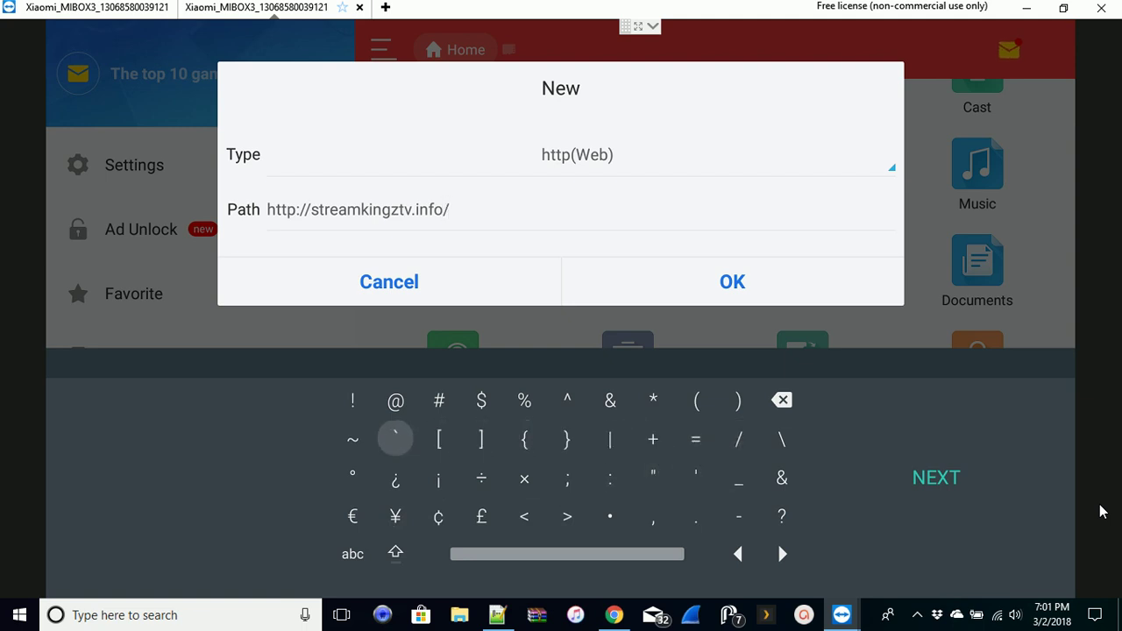
{"action": "key", "text": "Down"}
{"action": "key", "text": "Down"}
{"action": "key", "text": "Left"}
{"action": "key", "text": "Down"}
{"action": "key", "text": "Return"}
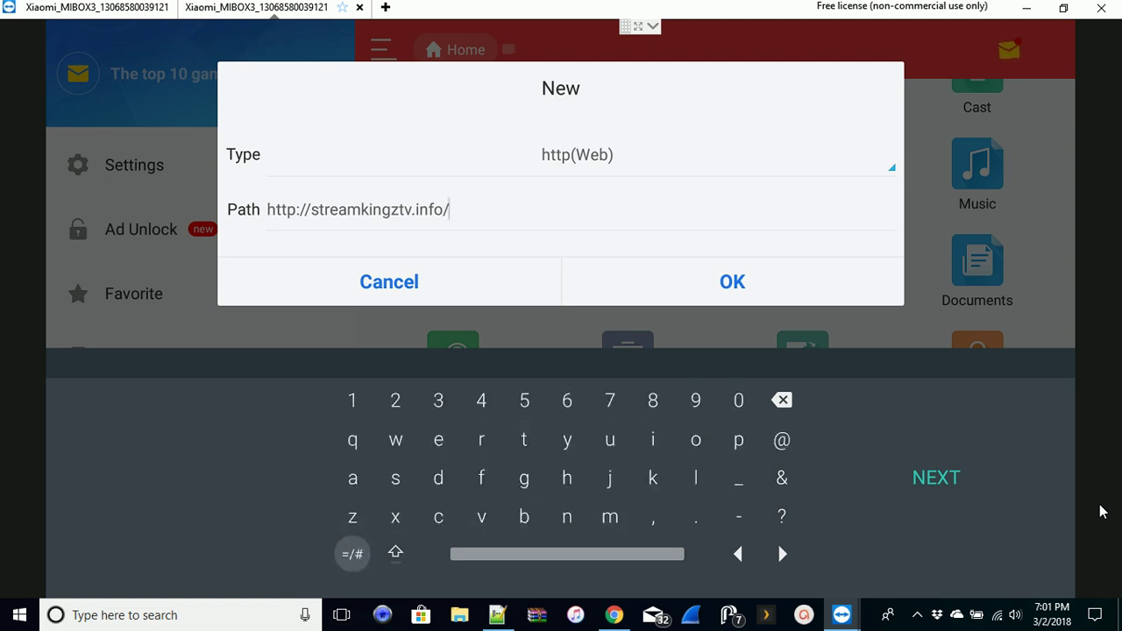
{"action": "key", "text": "Up"}
{"action": "key", "text": "Up"}
{"action": "key", "text": "Return"}
{"action": "key", "text": "Up"}
{"action": "key", "text": "Right"}
{"action": "key", "text": "Right"}
{"action": "key", "text": "Right"}
{"action": "key", "text": "Right"}
{"action": "key", "text": "Right"}
{"action": "key", "text": "Right"}
{"action": "key", "text": "Right"}
{"action": "key", "text": "Right"}
{"action": "key", "text": "Right"}
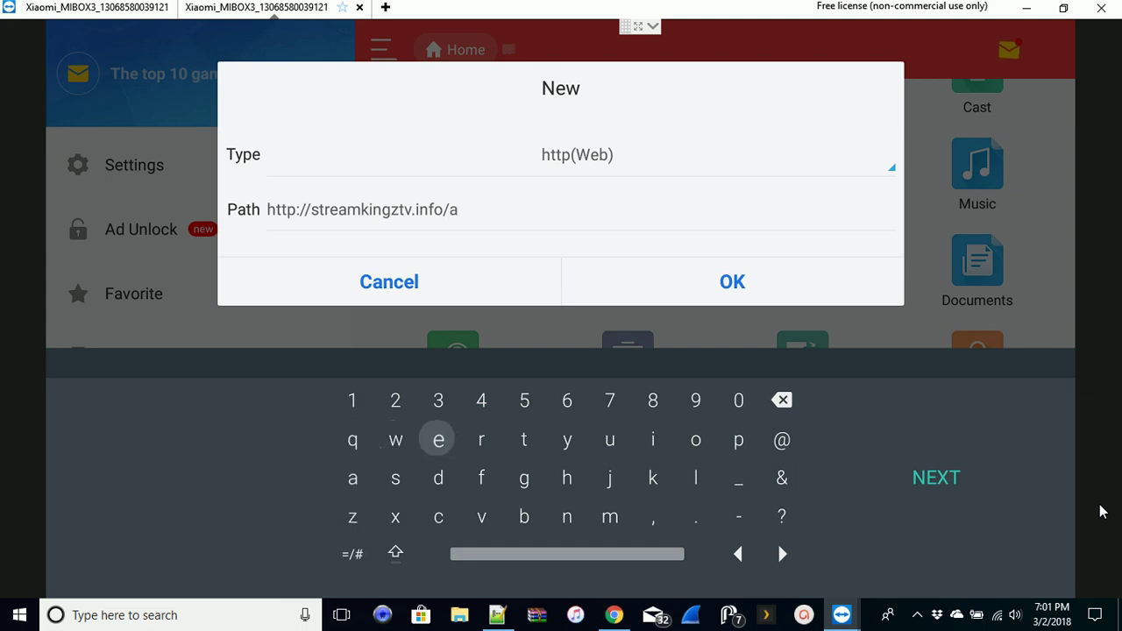
{"action": "key", "text": "Return"}
{"action": "key", "text": "Left"}
{"action": "key", "text": "Left"}
{"action": "key", "text": "Down"}
{"action": "key", "text": "Return"}
{"action": "key", "text": "Left"}
{"action": "key", "text": "Left"}
{"action": "key", "text": "Left"}
{"action": "key", "text": "Left"}
{"action": "key", "text": "Left"}
{"action": "key", "text": "Left"}
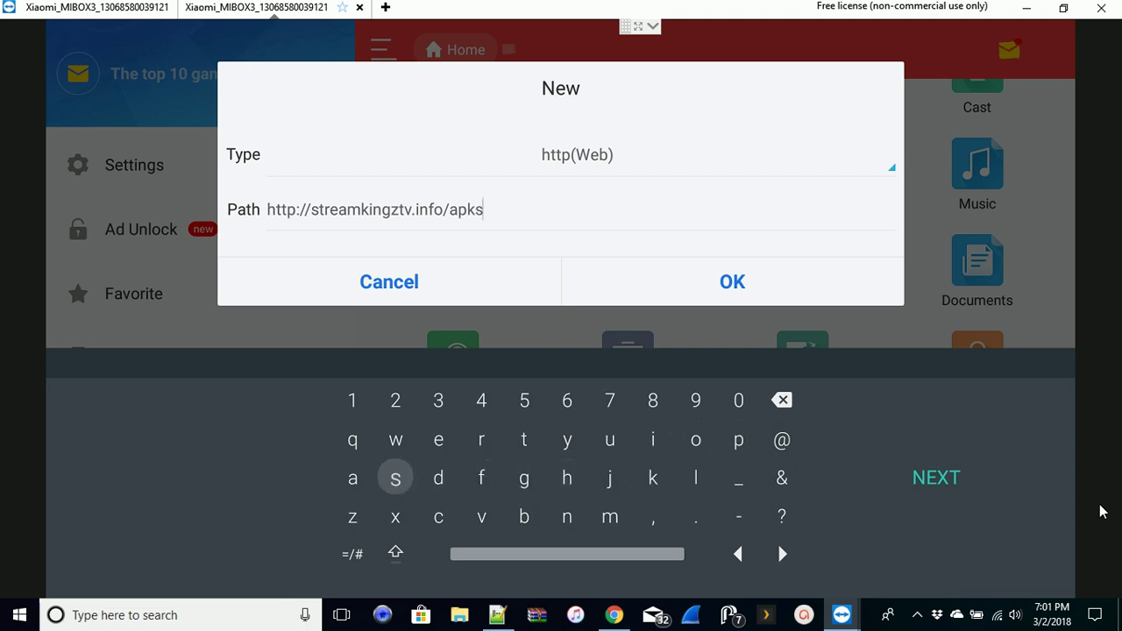
Close the keyboard and confirm the new web location with OK.
{"action": "key", "text": "Escape"}
{"action": "key", "text": "Down"}
{"action": "key", "text": "Right"}
{"action": "key", "text": "Return"}
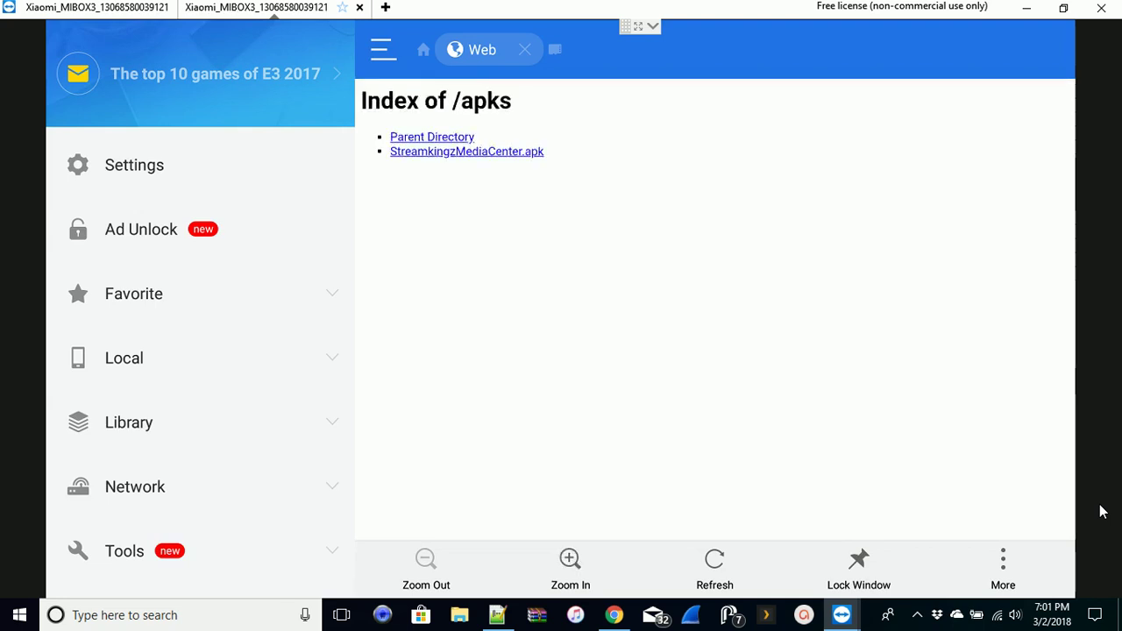
Select StreamkingzMediaCenter.apk in the Index of /apks listing to download it (73.66 MB).
{"action": "key", "text": "Down"}
{"action": "key", "text": "Down"}
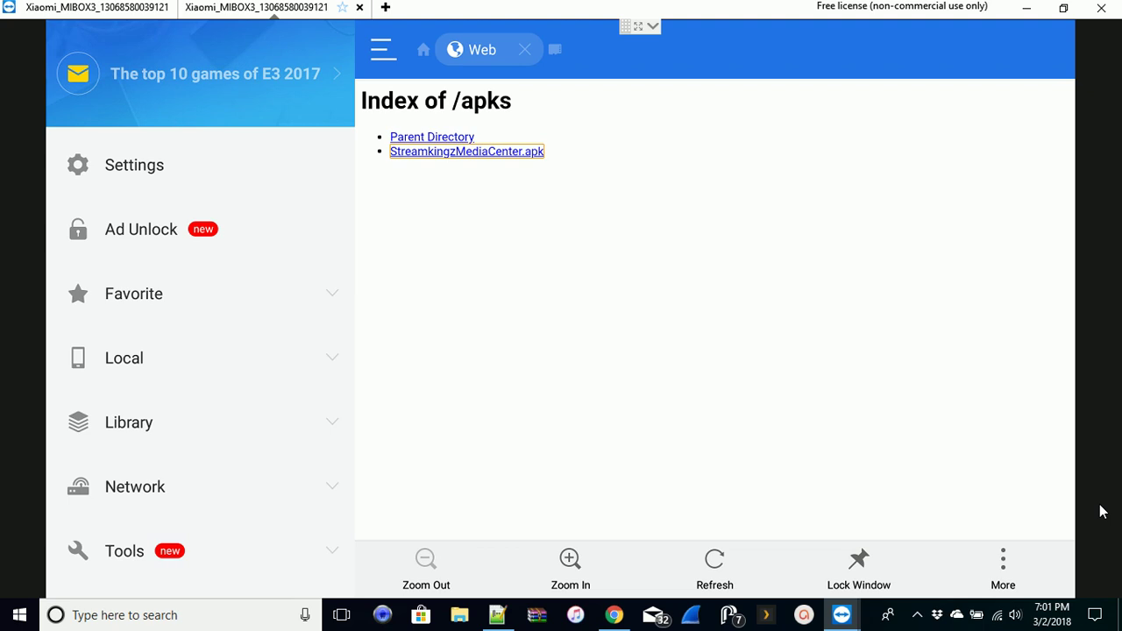
{"action": "key", "text": "Return"}
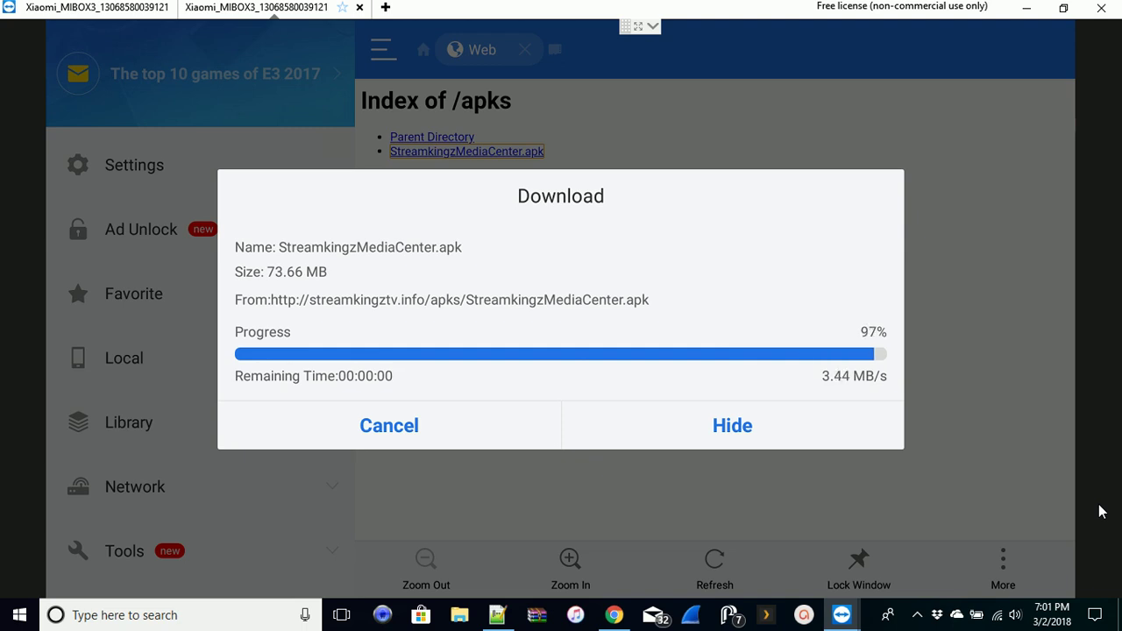
Open the downloaded APK and install Streamkingz Media Center until App installed appears.
{"action": "key", "text": "Right"}
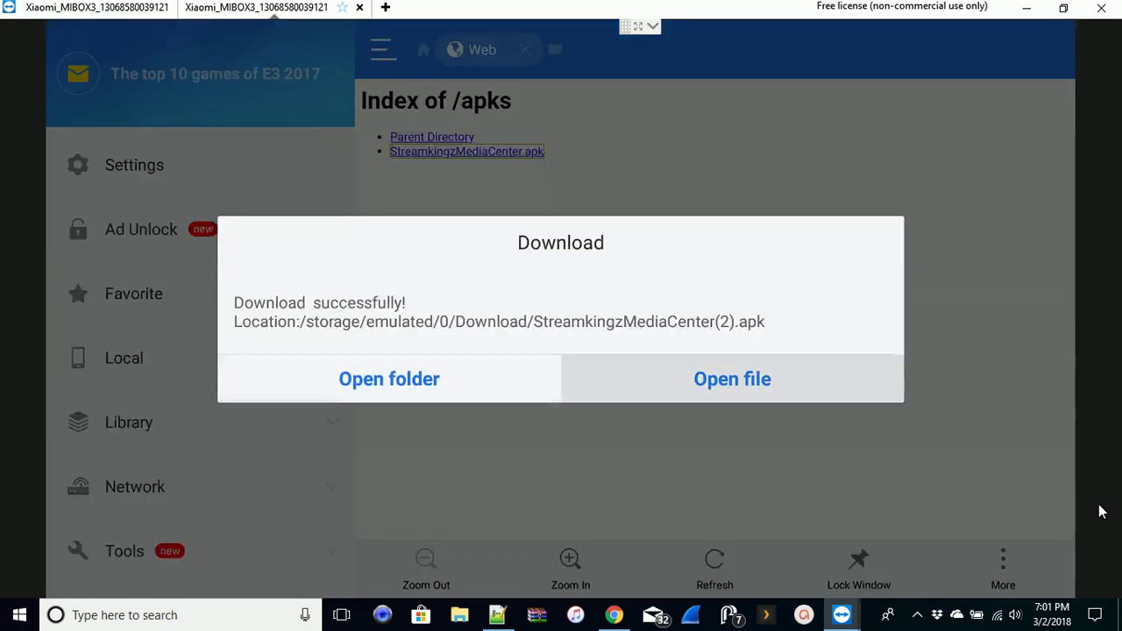
{"action": "key", "text": "Return"}
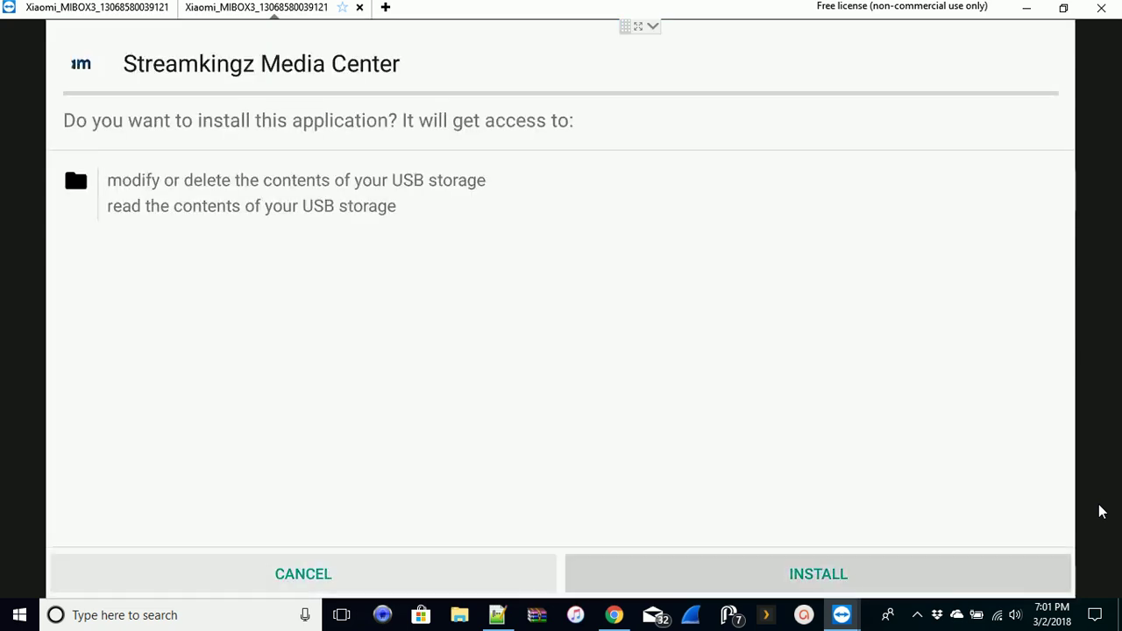
{"action": "key", "text": "Return"}
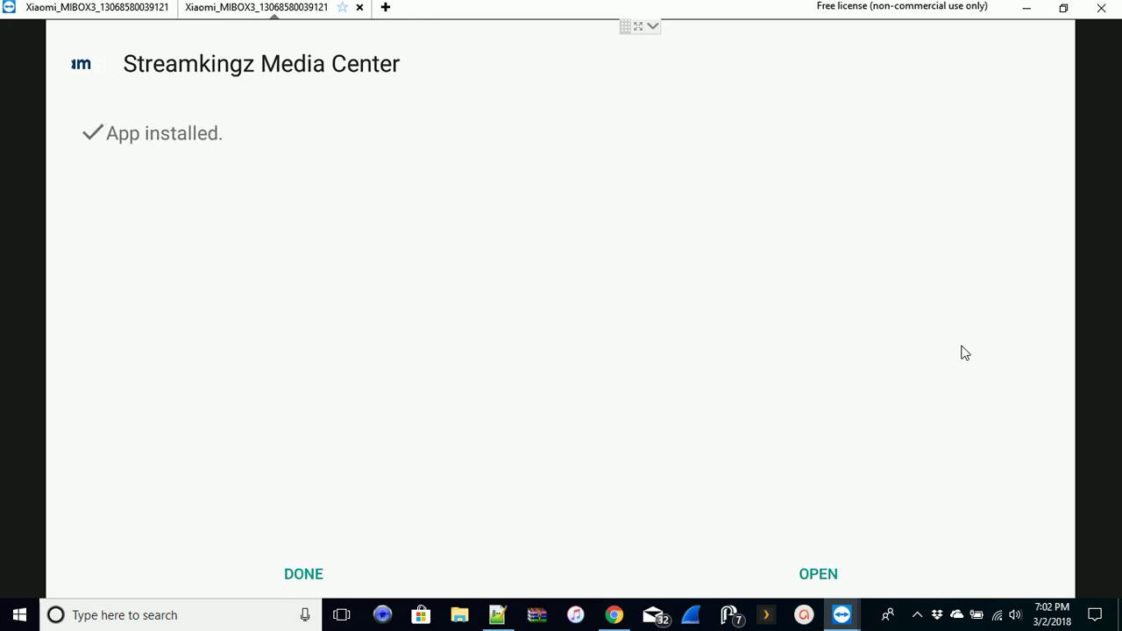
{"action": "key", "text": "Right"}
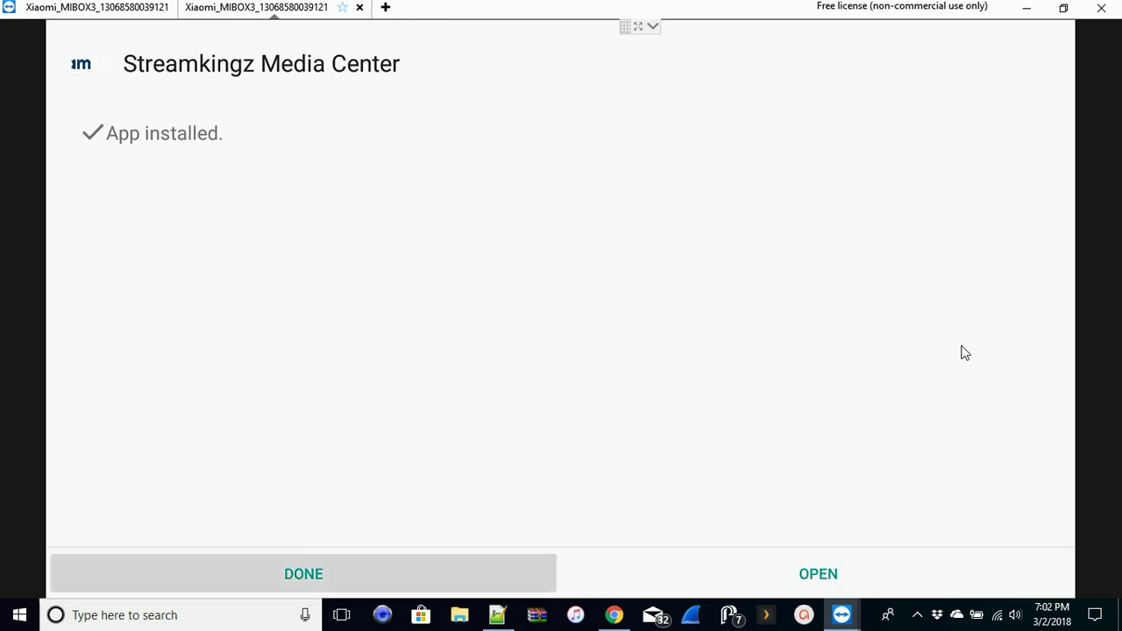
{"action": "key", "text": "Right"}
Press OPEN to launch StreamkingZ Media Center and wait through Preparing for first run.
{"action": "key", "text": "Return"}
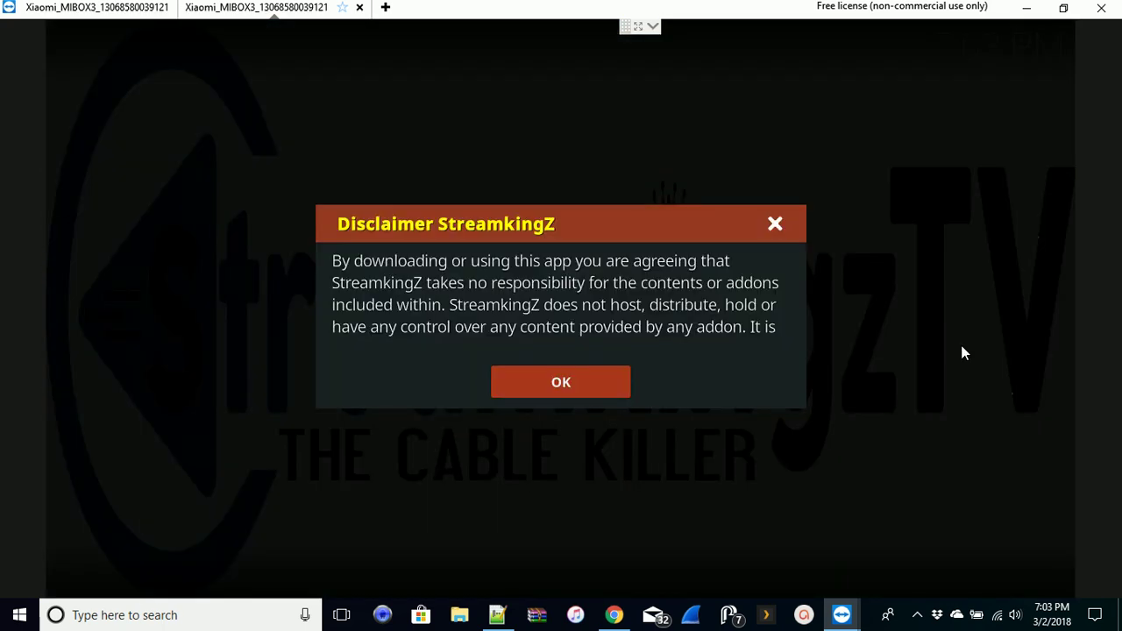
Accept the StreamkingZ disclaimer with OK and wait for the setup zip to download and extract.
{"action": "key", "text": "Return"}
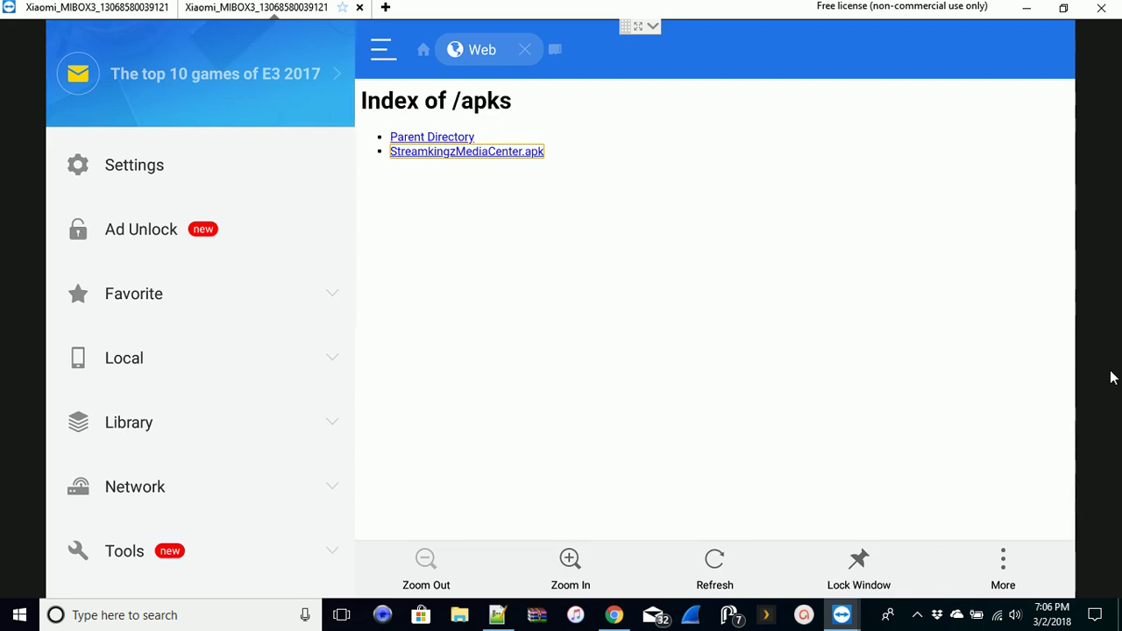
From the TV home, move down to the Apps row and onto the StreamkingzTV tile.
{"action": "key", "text": "Down"}
{"action": "key", "text": "Down"}
{"action": "key", "text": "Down"}
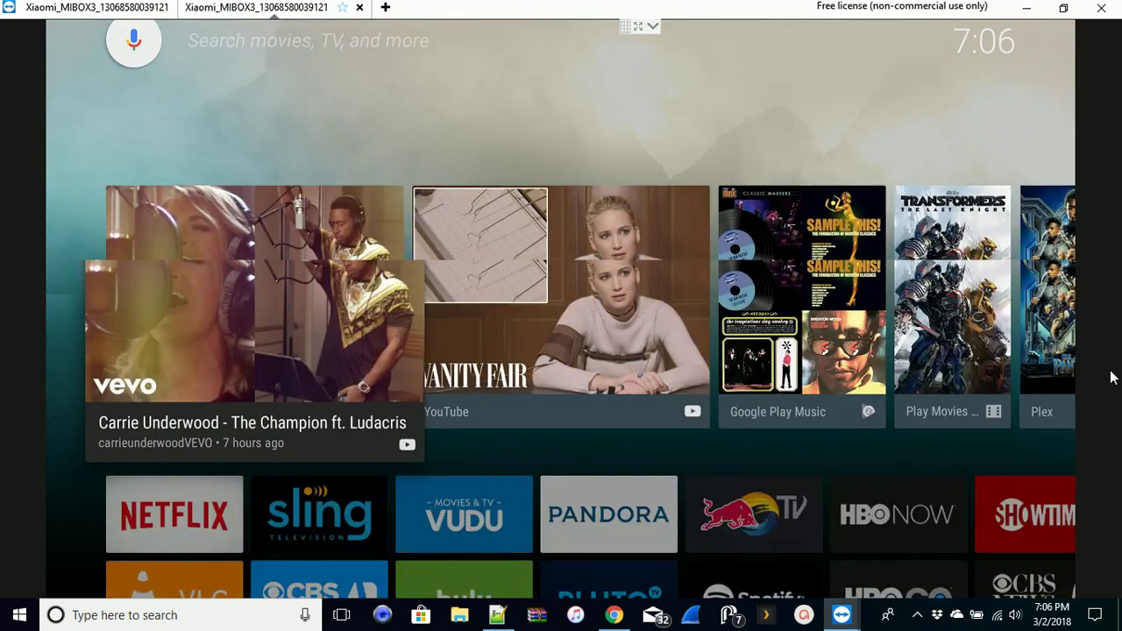
{"action": "key", "text": "Down"}
{"action": "key", "text": "Right"}
{"action": "key", "text": "Right"}
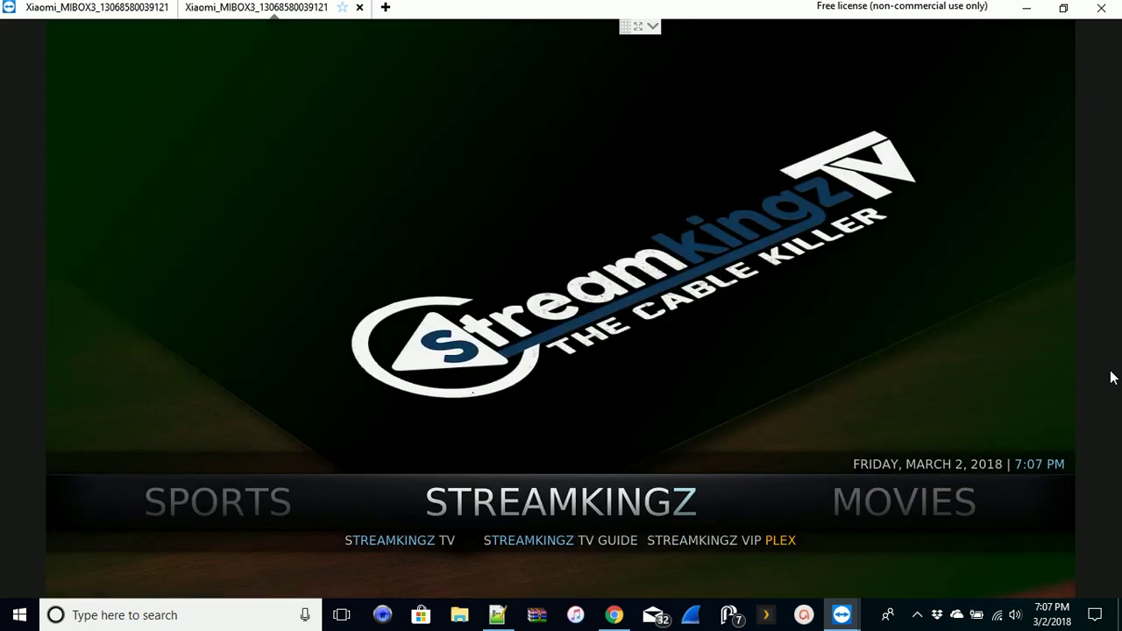
Browse the home menu right past LIVEHUB, KIDSHUB and TVSHOWS to OCULUS.
{"action": "key", "text": "Right"}
{"action": "key", "text": "Right"}
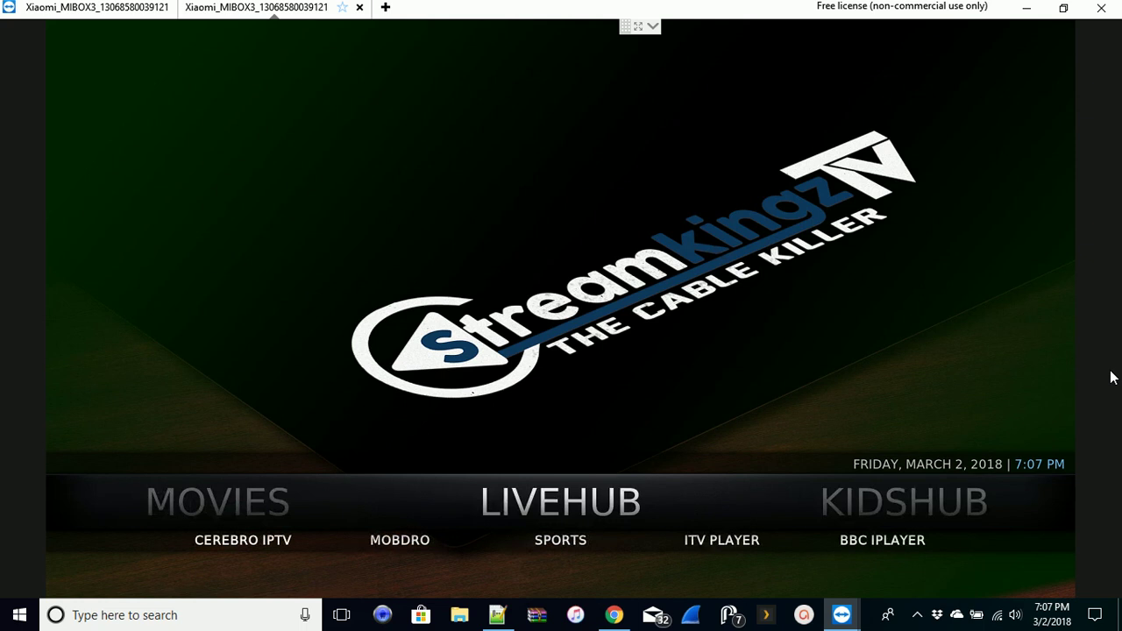
{"action": "key", "text": "Right"}
{"action": "key", "text": "Right"}
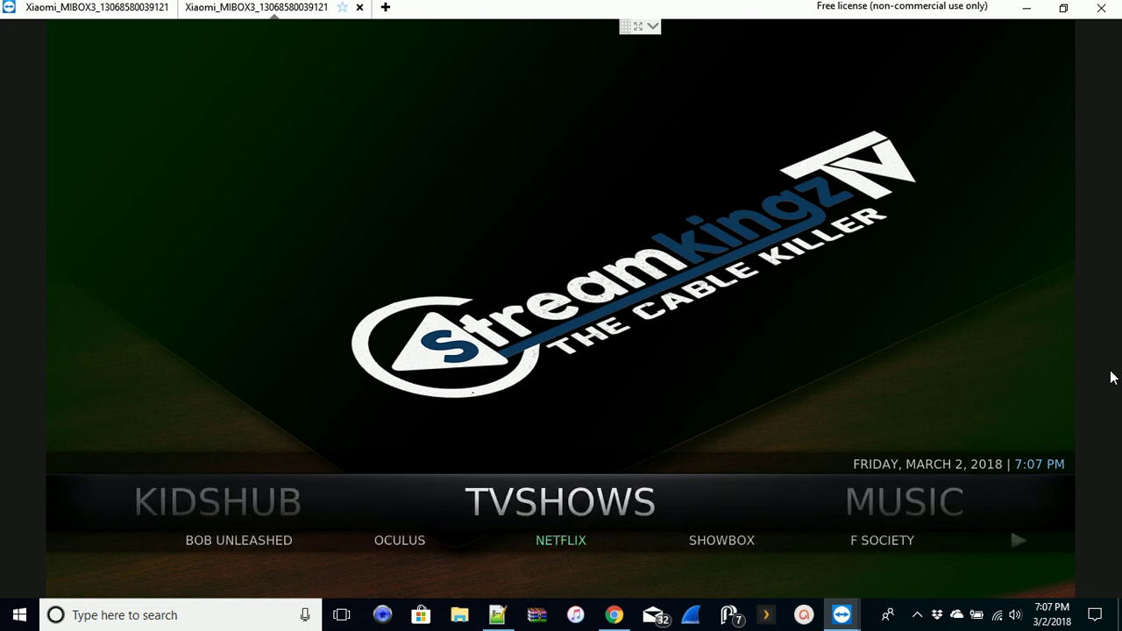
{"action": "key", "text": "Right"}
{"action": "key", "text": "Right"}
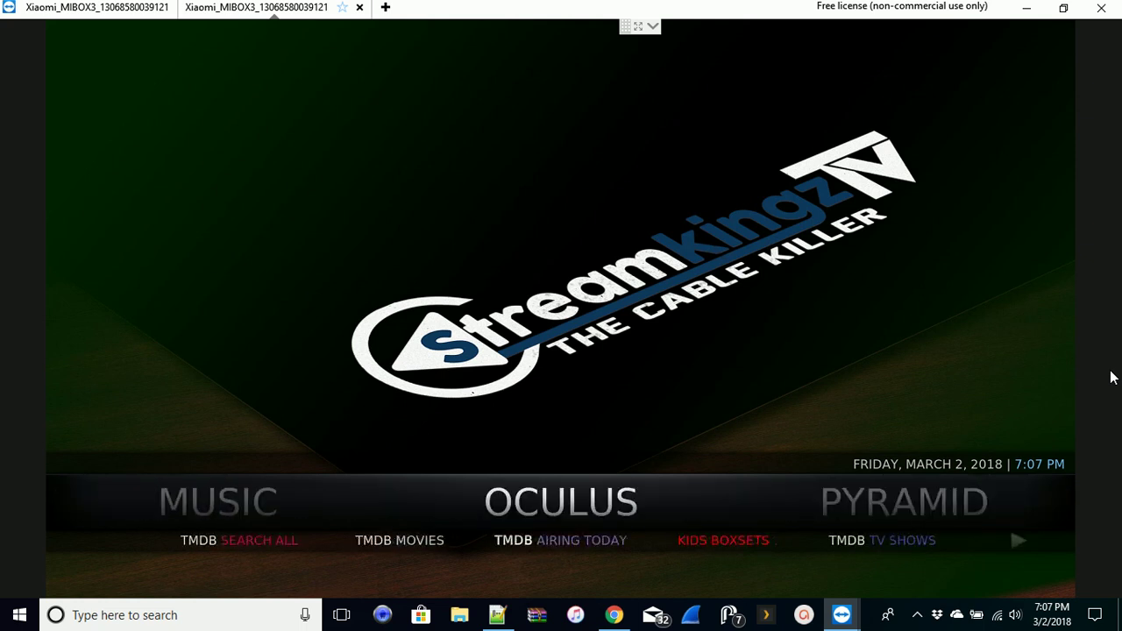
{"action": "key", "text": "Right"}
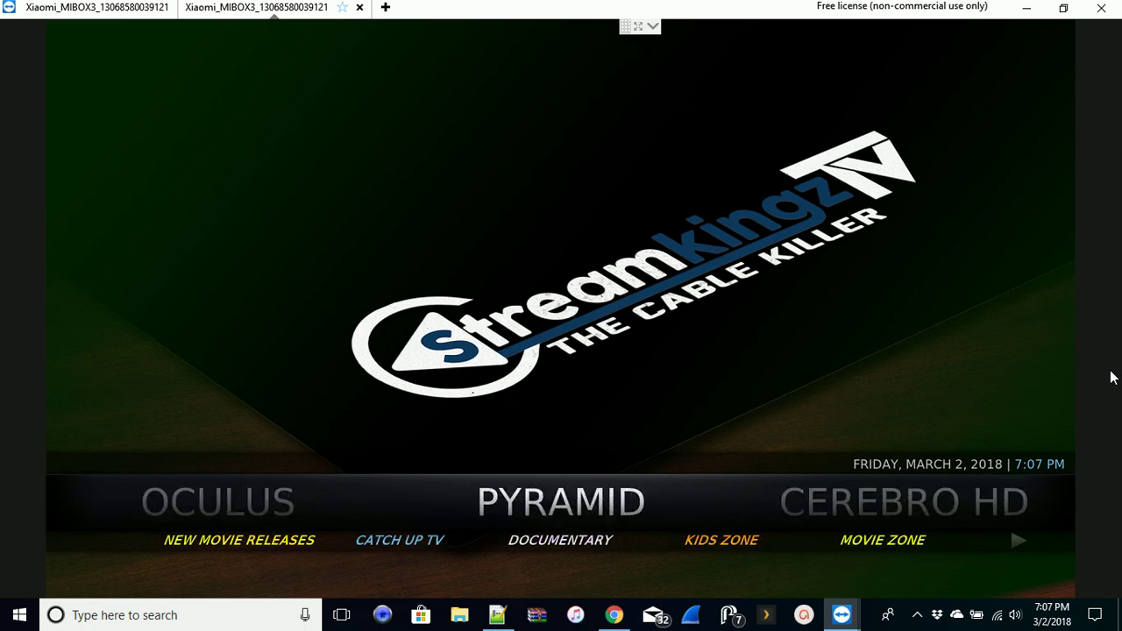